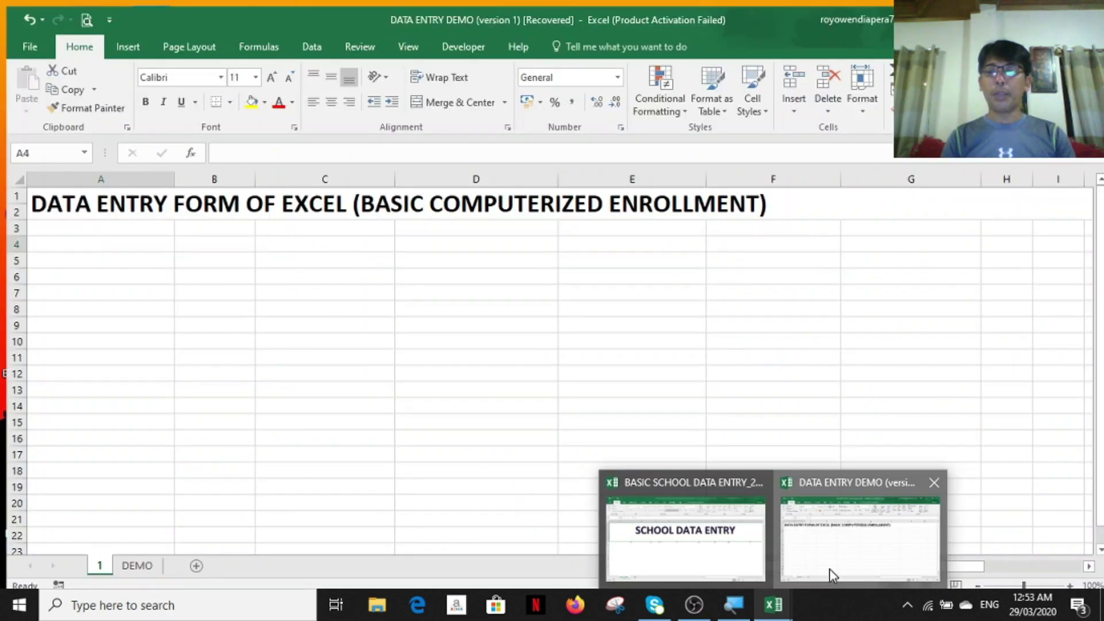
Bring the DATA ENTRY DEMO (version 1) workbook to the front from the taskbar
click(829, 568)
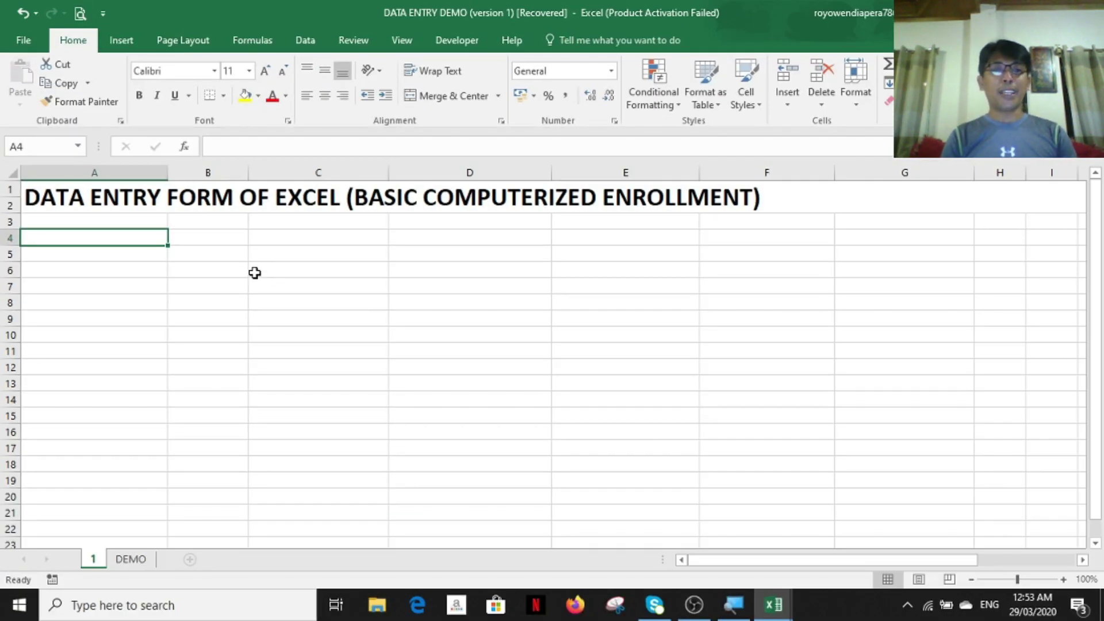
Enter the headers NAME, GENDER and LRN in cells A4, B4 and C4
click(218, 149)
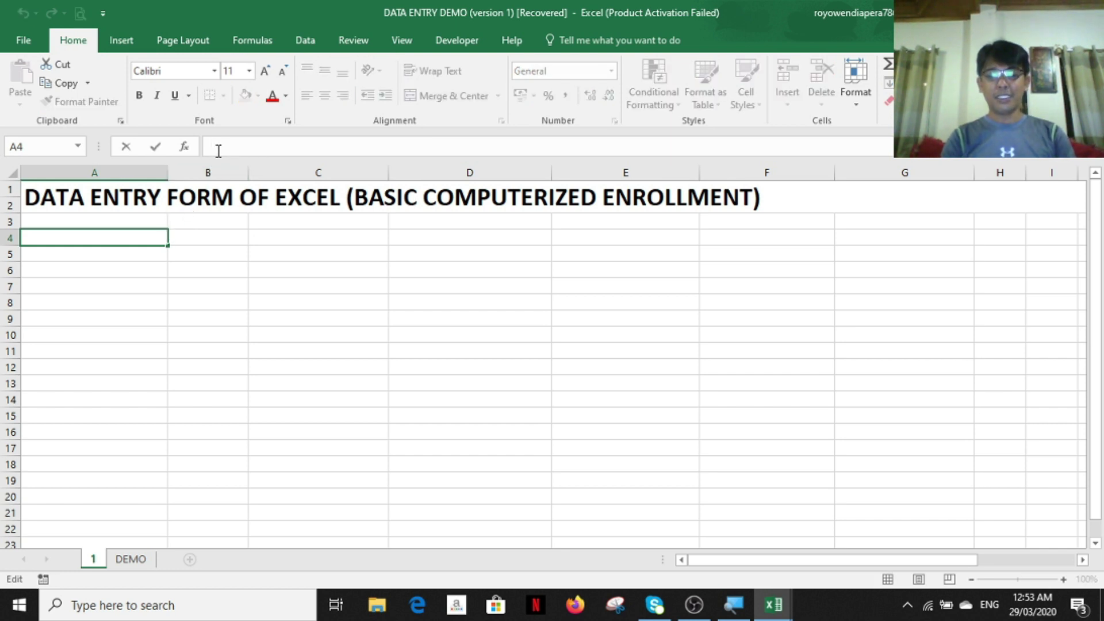
text(NAME)
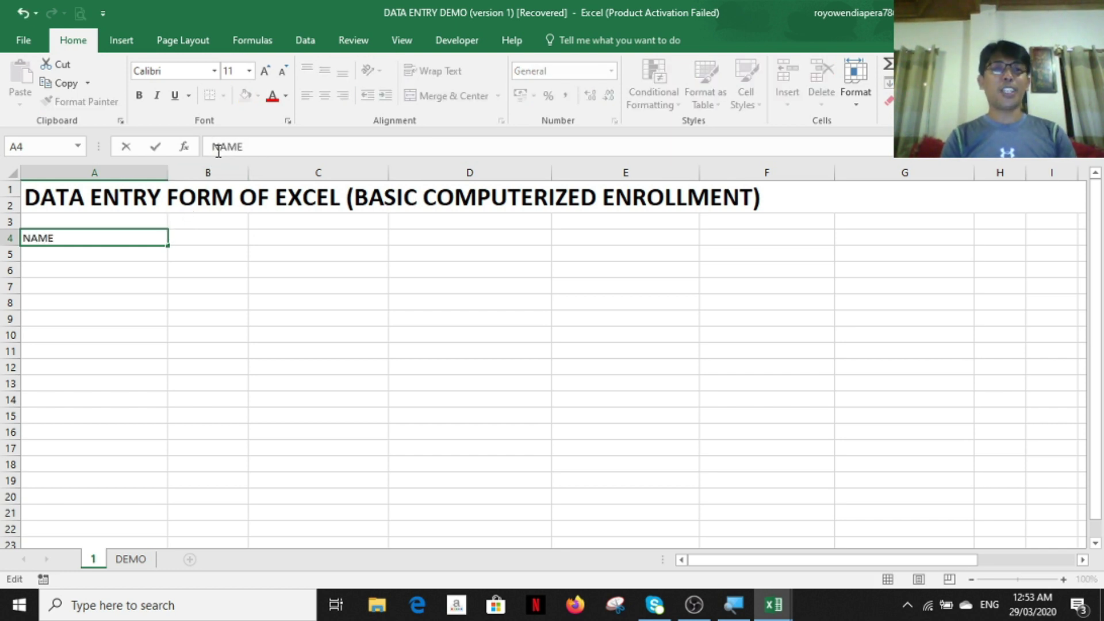
click(211, 231)
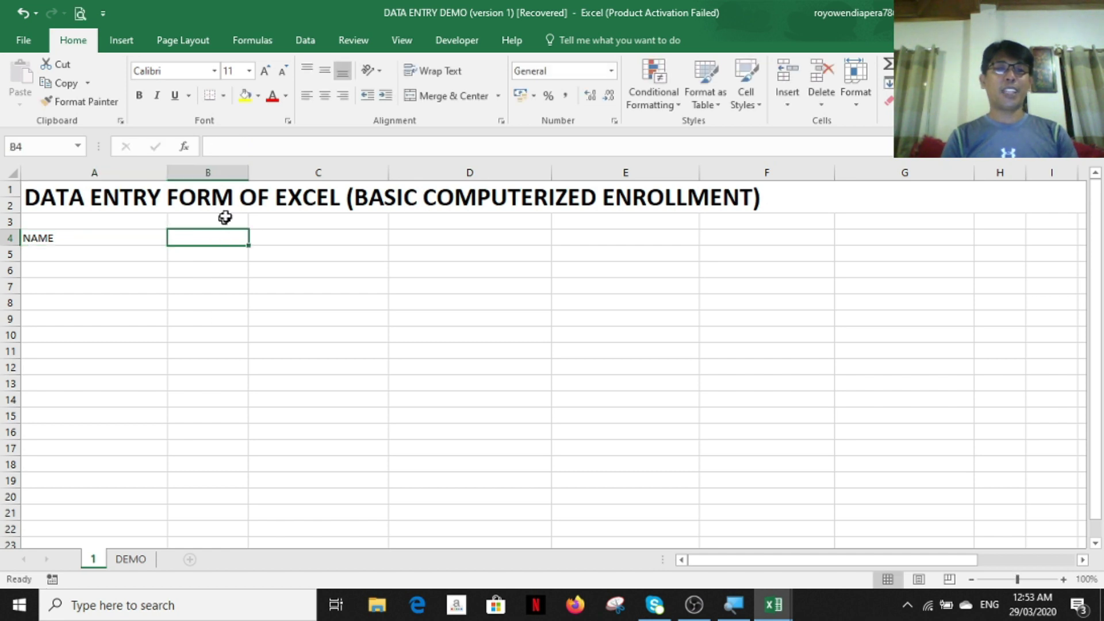
click(251, 149)
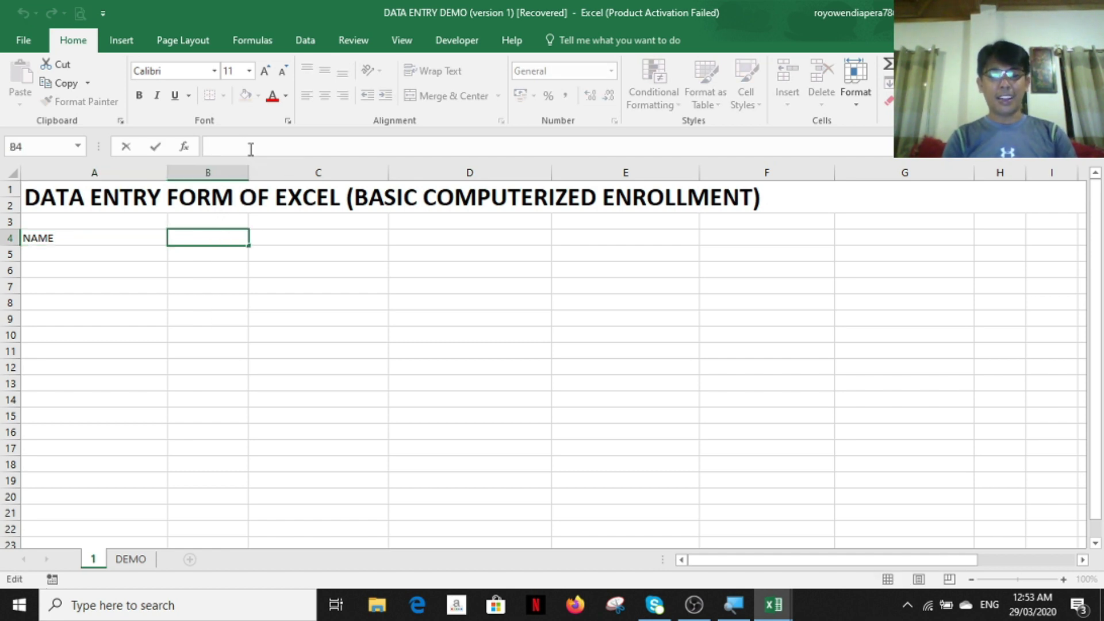
text(GENDER)
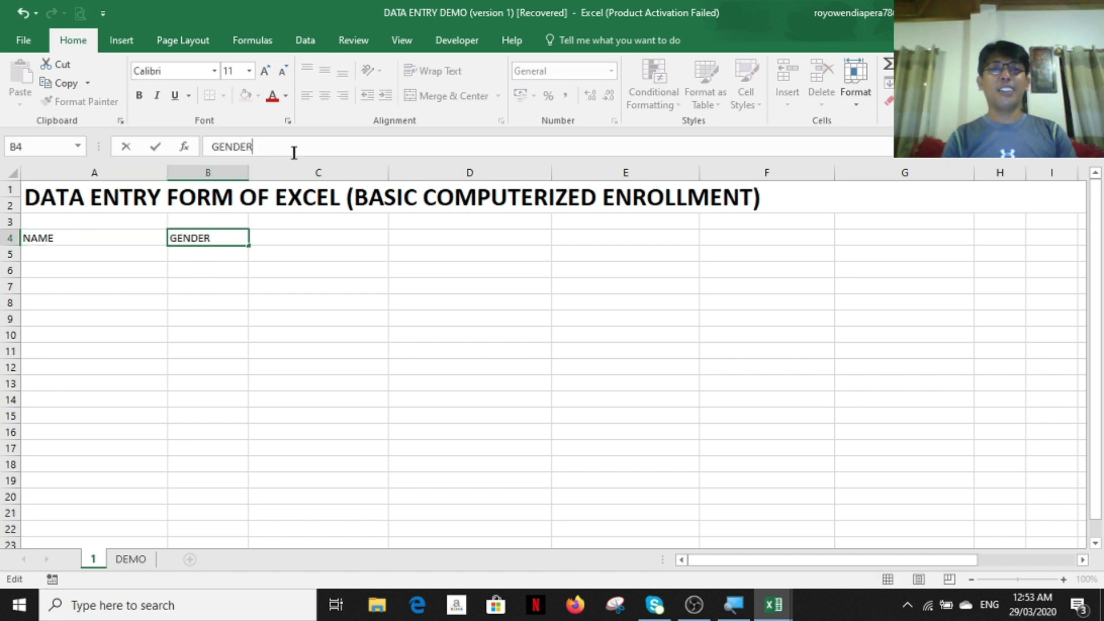
click(297, 237)
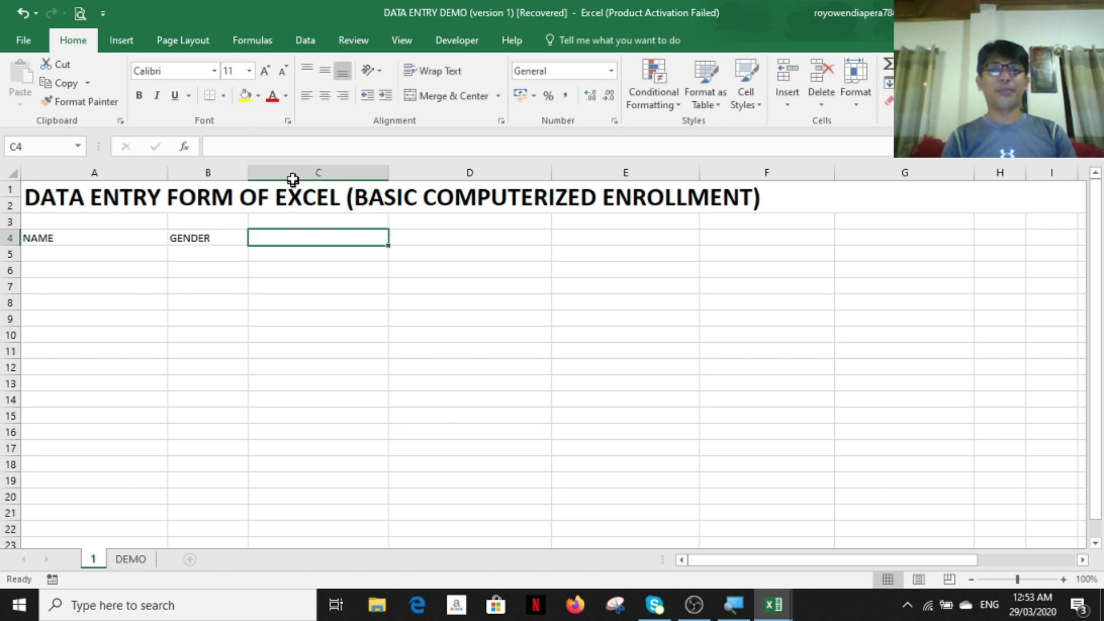
click(285, 152)
text(LRN)
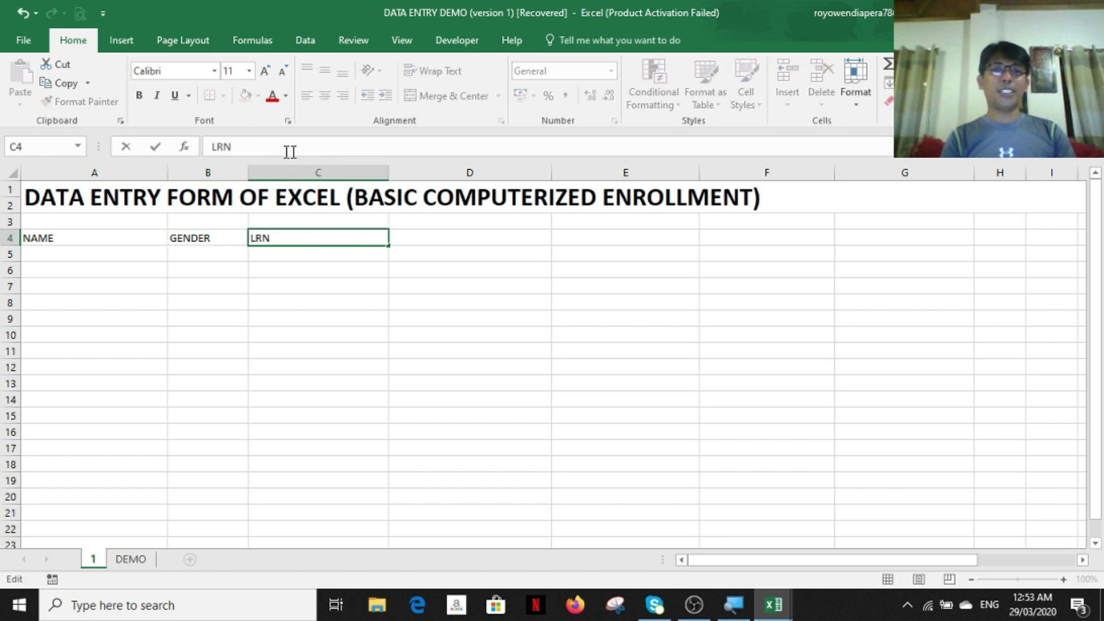
click(426, 237)
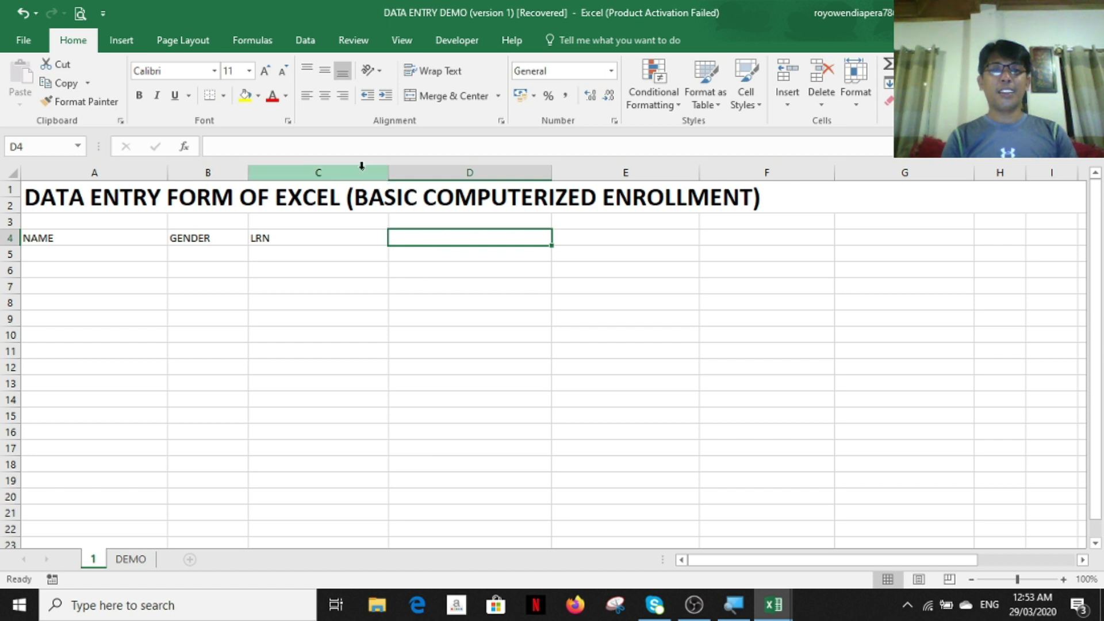
Enter ADDRESS, FATHER'S NAME and OCCUPATION in D4, E4 and F4, correcting typos
click(353, 148)
text(DDRE)
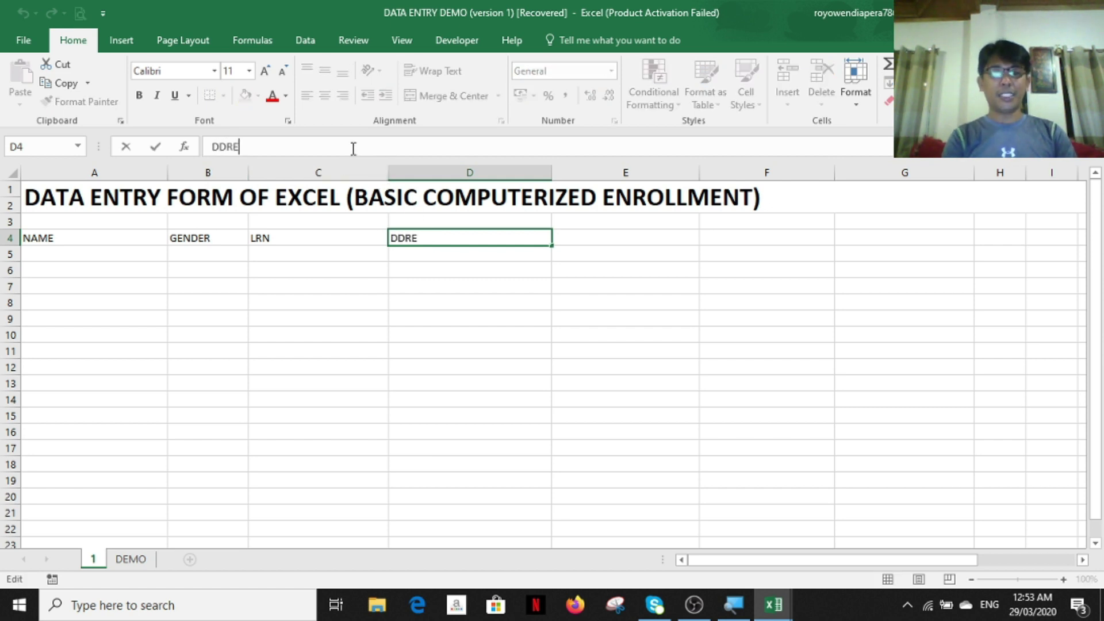
key(BackSpace)
key(BackSpace)
key(BackSpace)
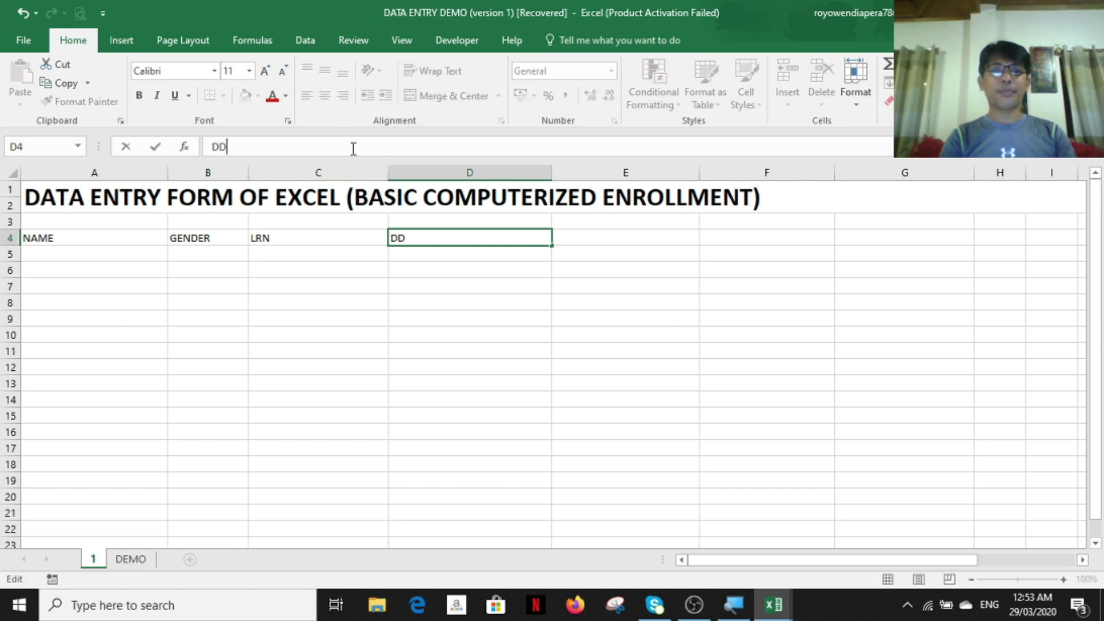
key(BackSpace)
key(BackSpace)
text(A)
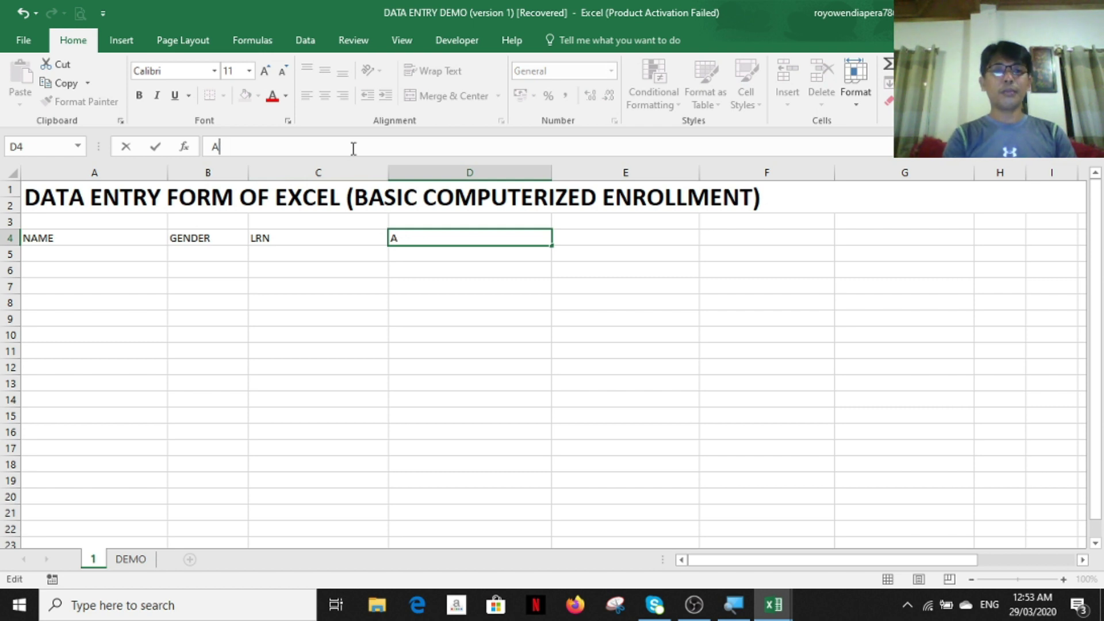
text(RESS)
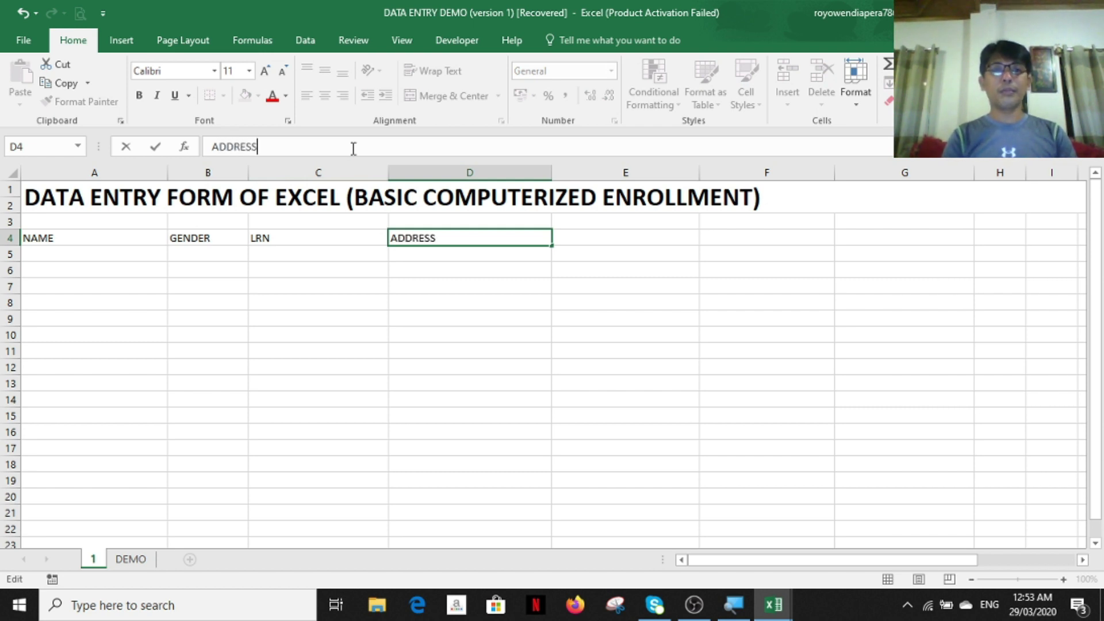
click(590, 236)
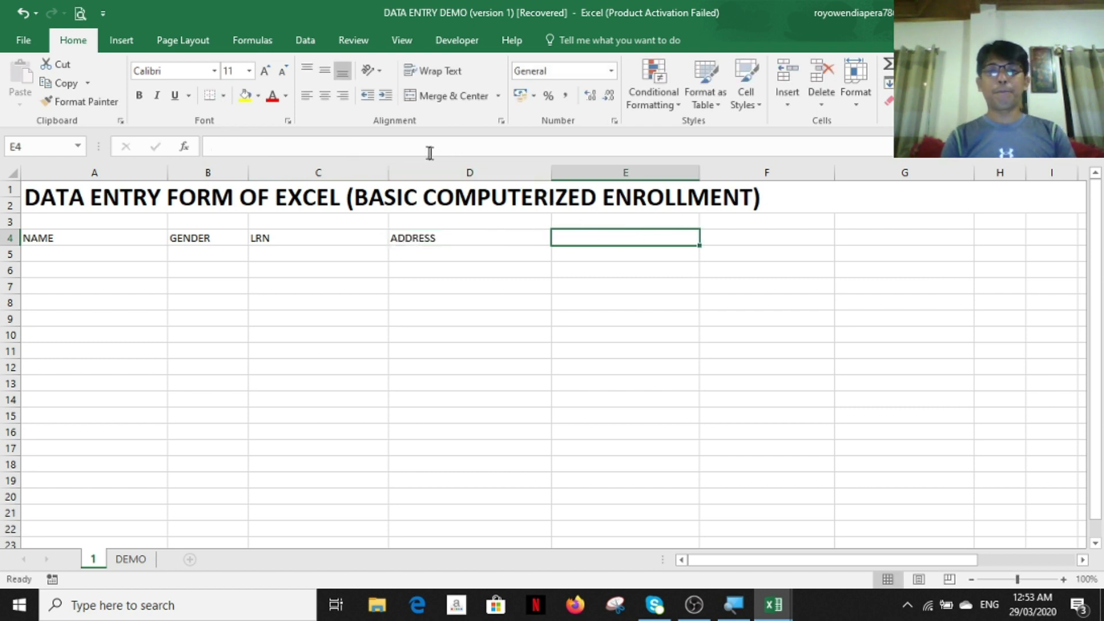
text(FATHER)
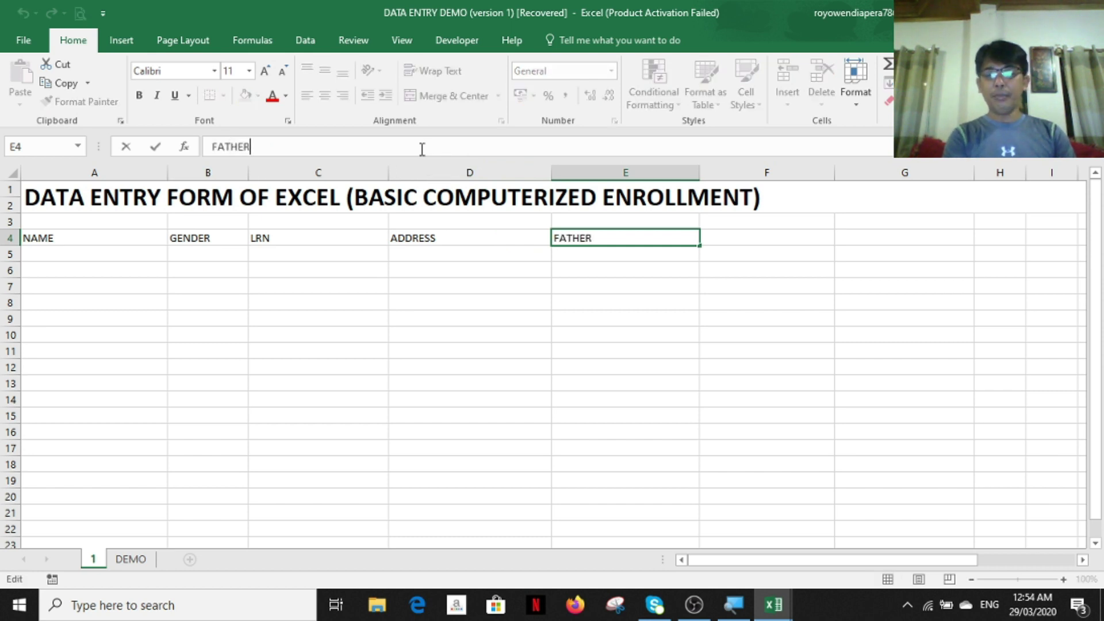
text('S ANEM)
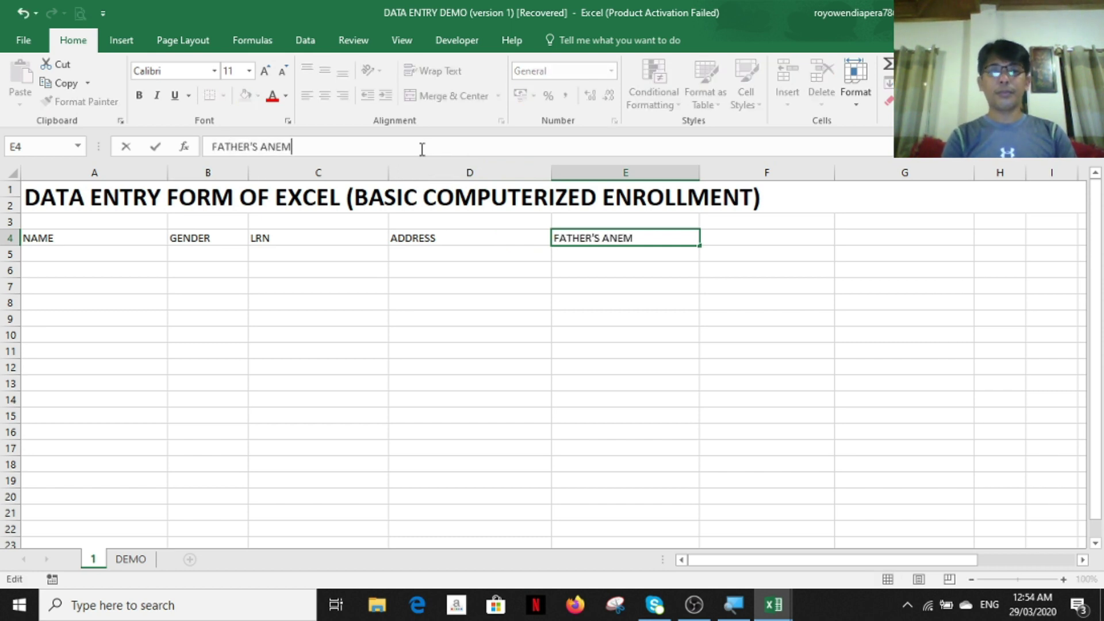
key(BackSpace)
key(BackSpace)
key(BackSpace)
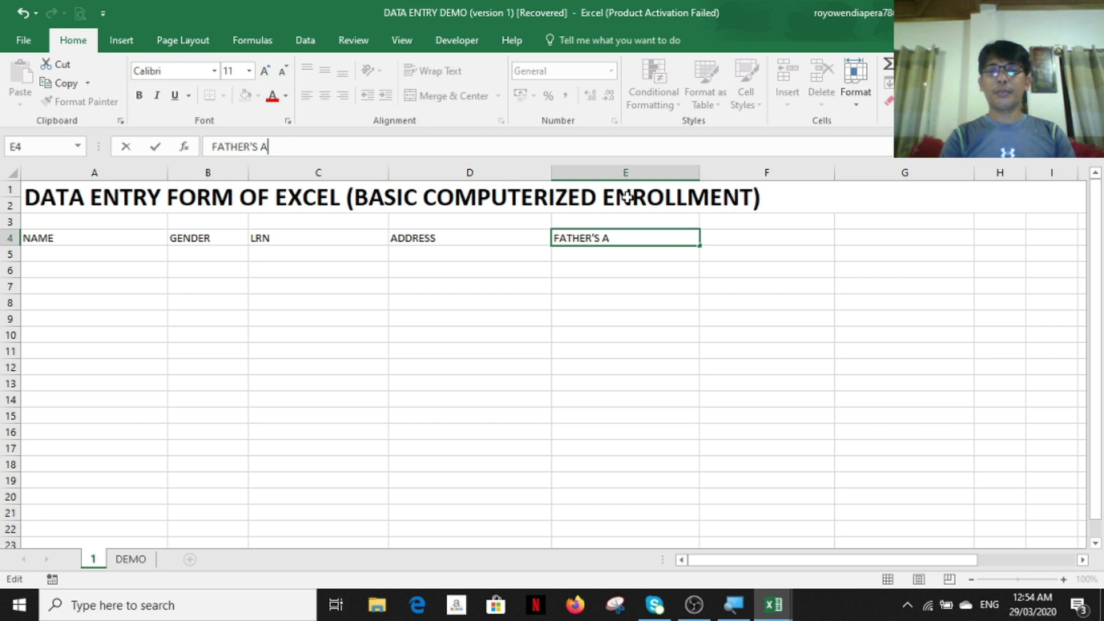
text(NAME)
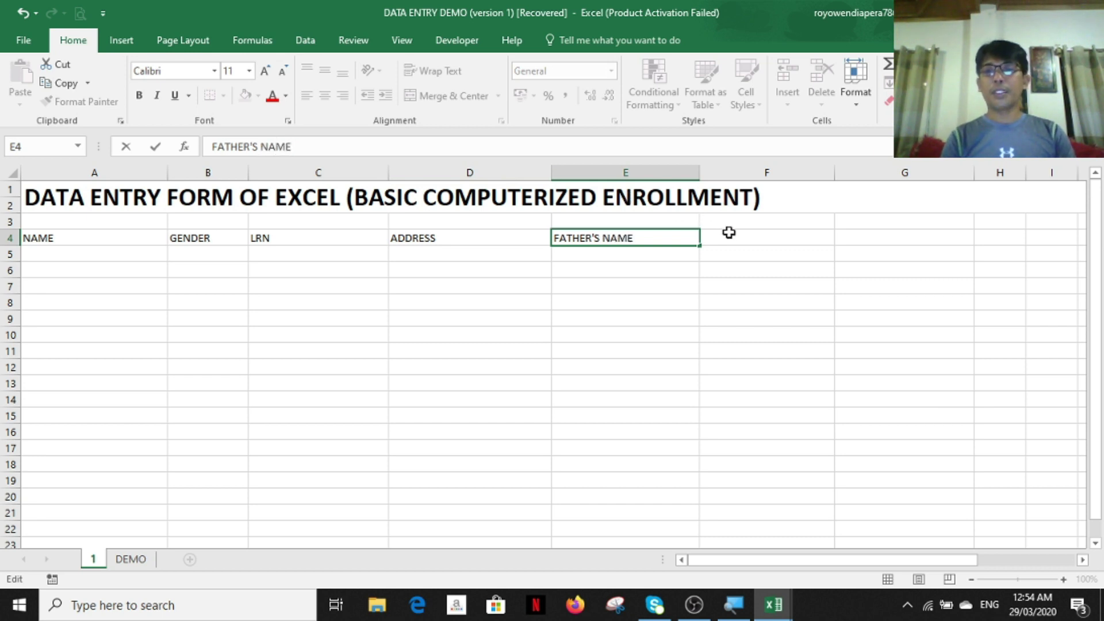
click(750, 236)
text(OCC)
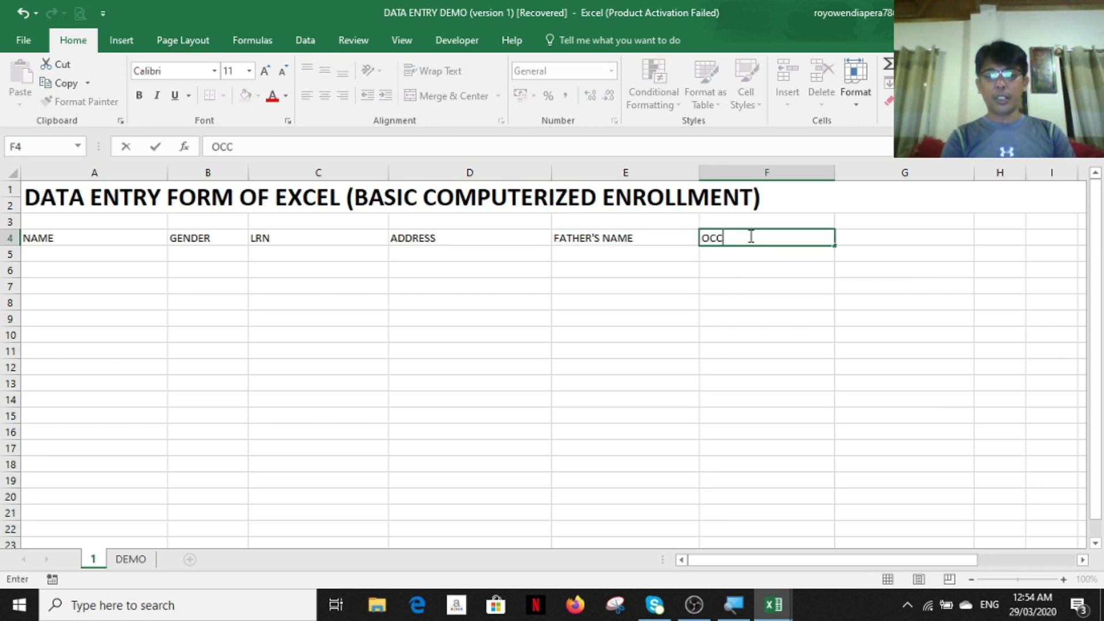
text(UPATION)
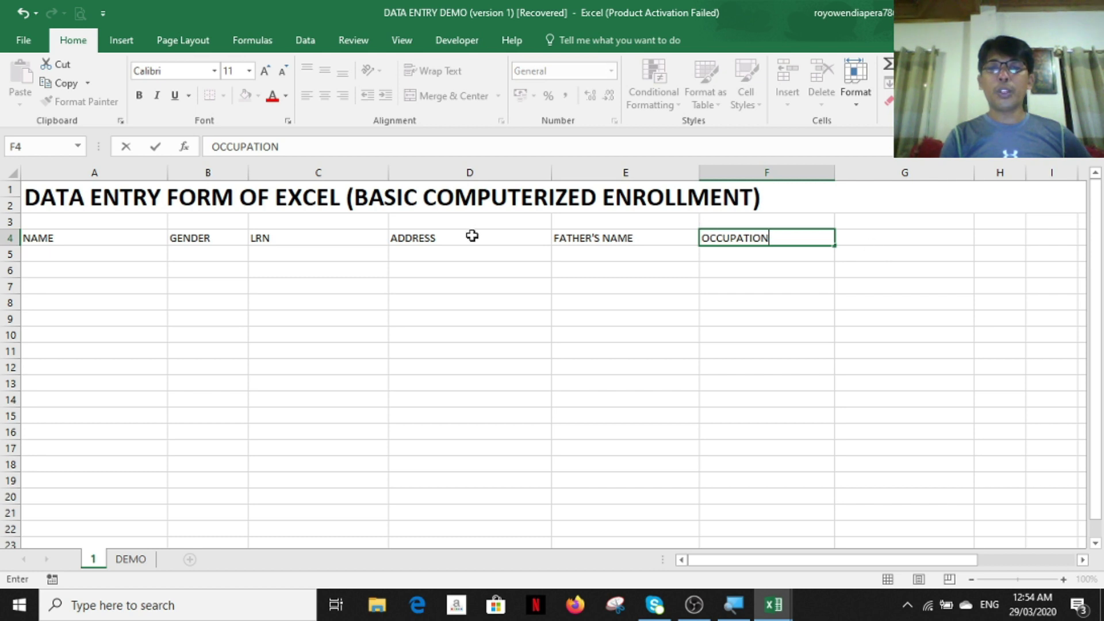
click(904, 235)
click(989, 236)
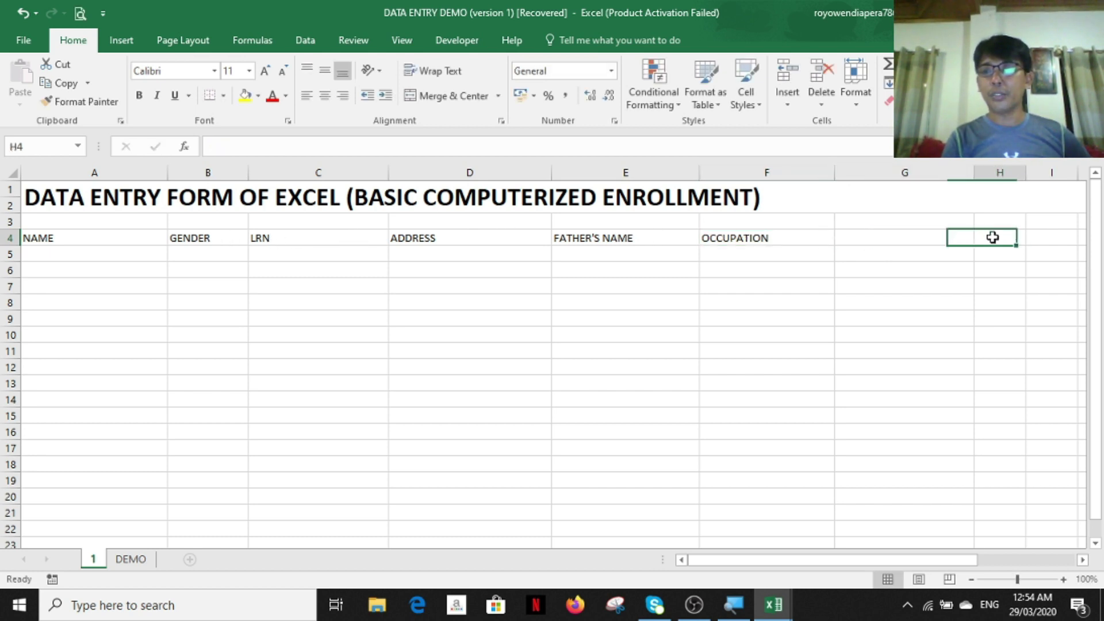
click(921, 238)
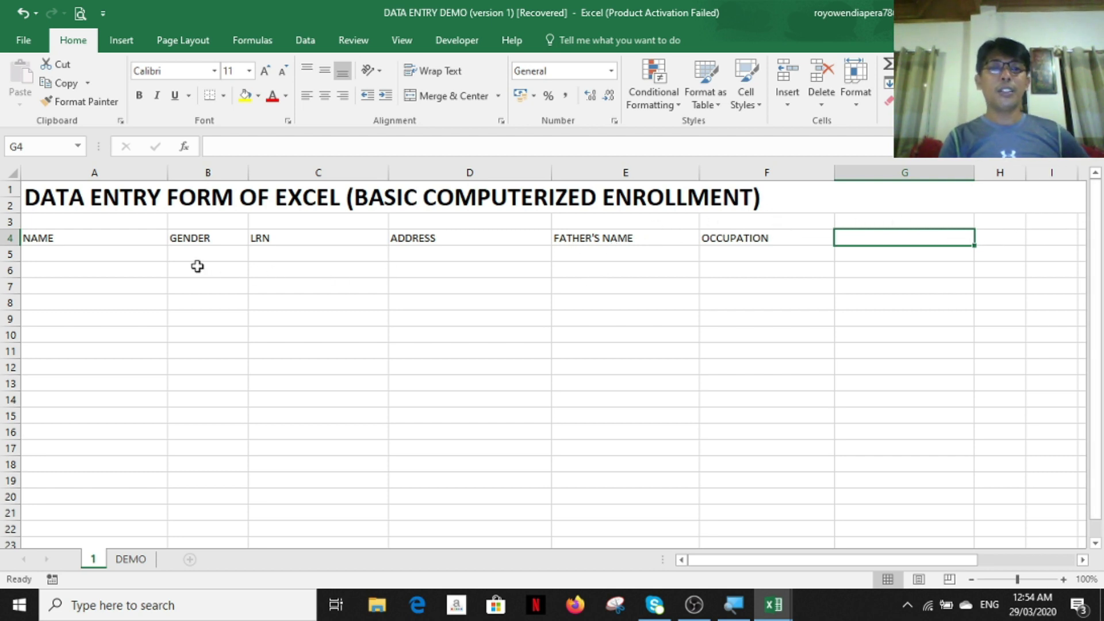
Convert A4:F4 into table Table1 with 'My table has headers' ticked
click(117, 254)
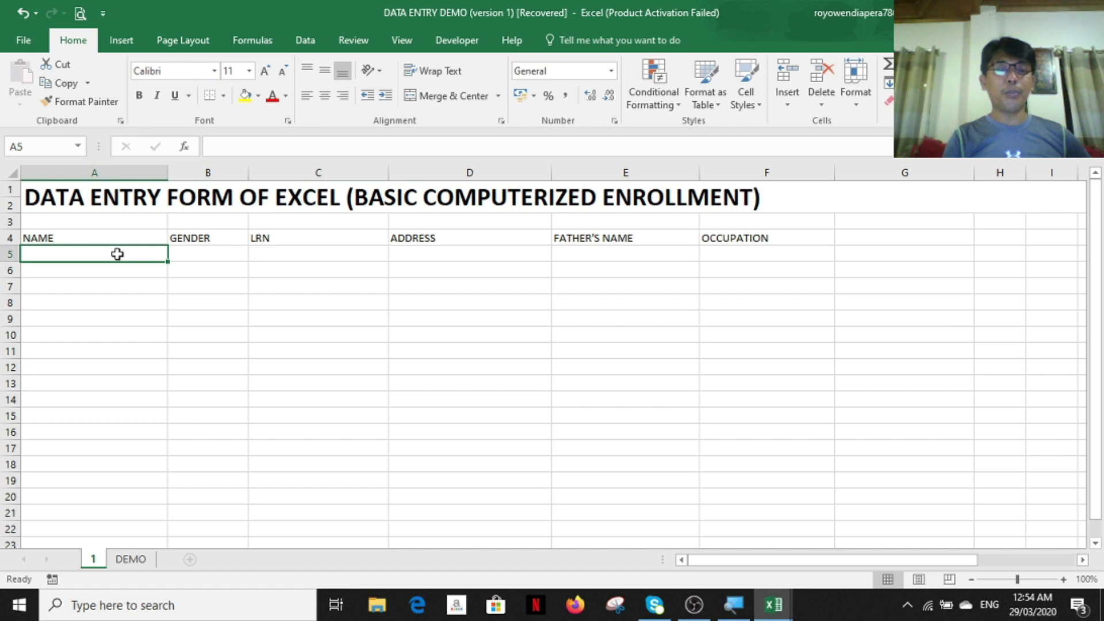
click(228, 255)
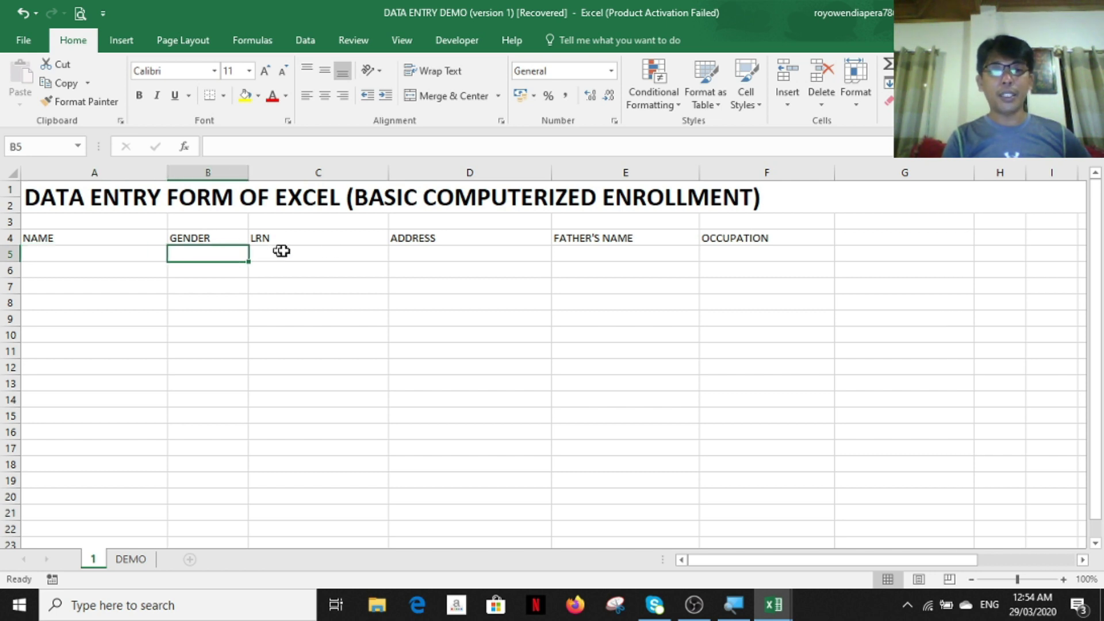
click(341, 251)
click(423, 252)
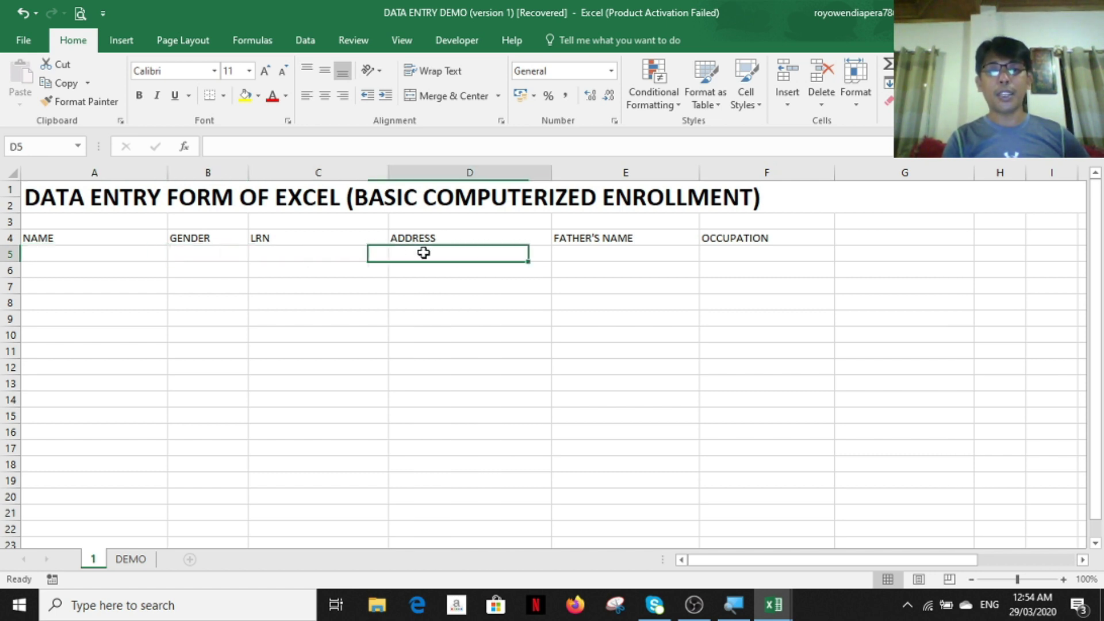
click(566, 258)
click(367, 255)
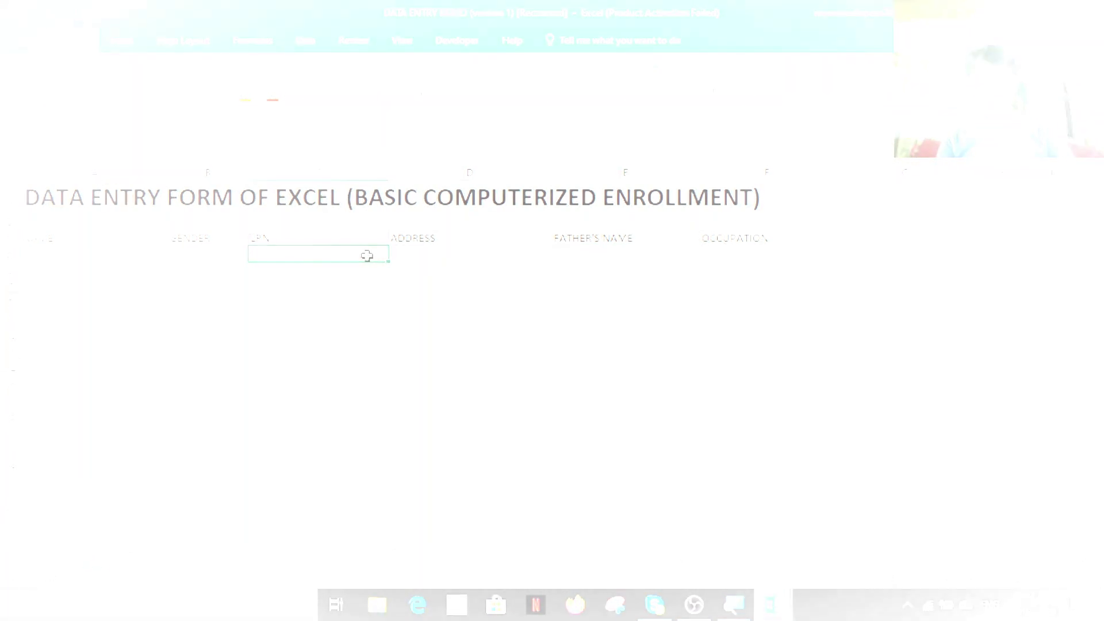
key(ctrl+t)
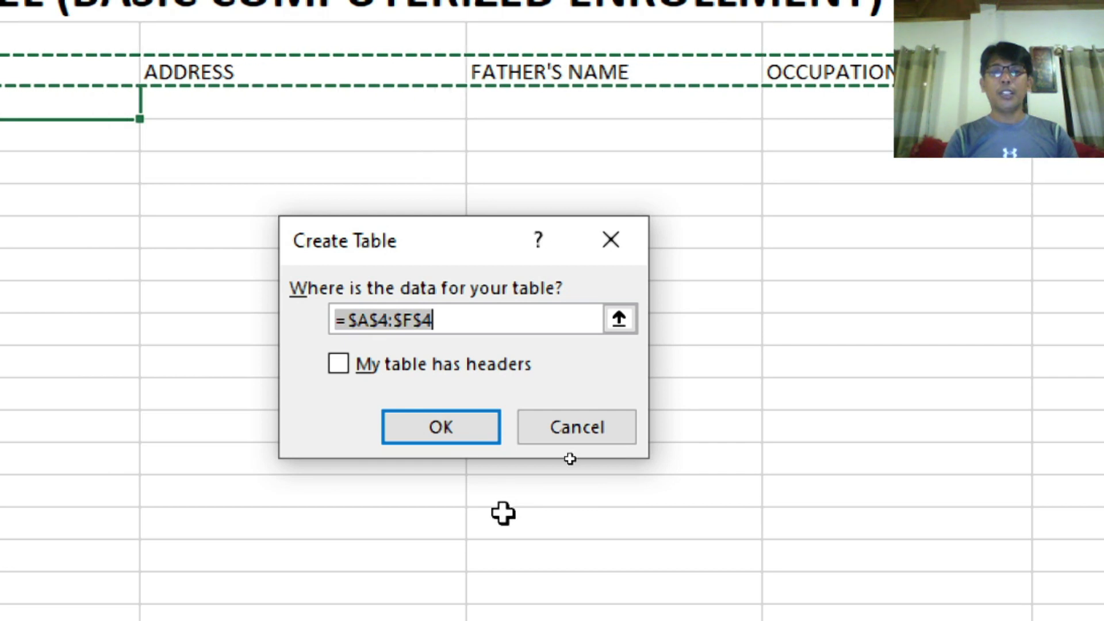
click(347, 363)
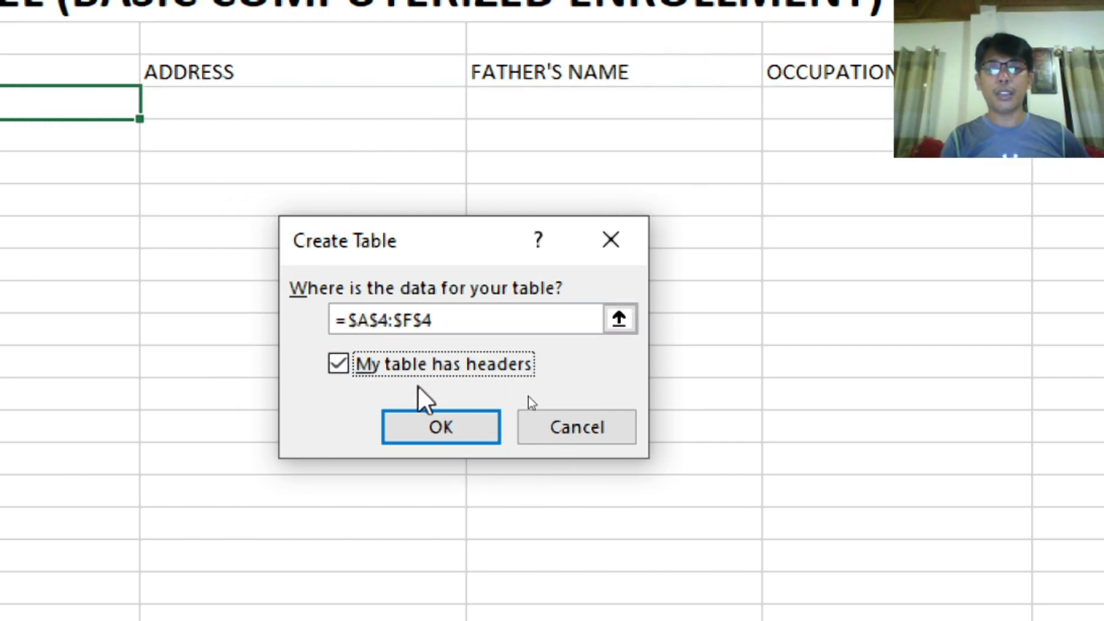
click(449, 420)
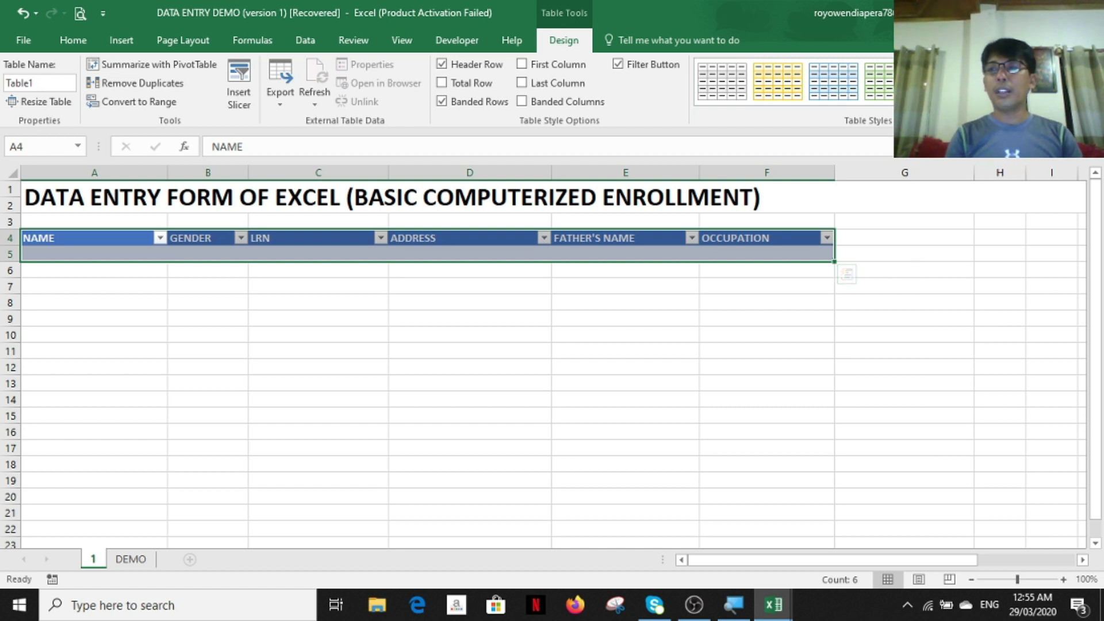
Apply the plain None table style to Table1 and go back to the Home ribbon
click(1095, 109)
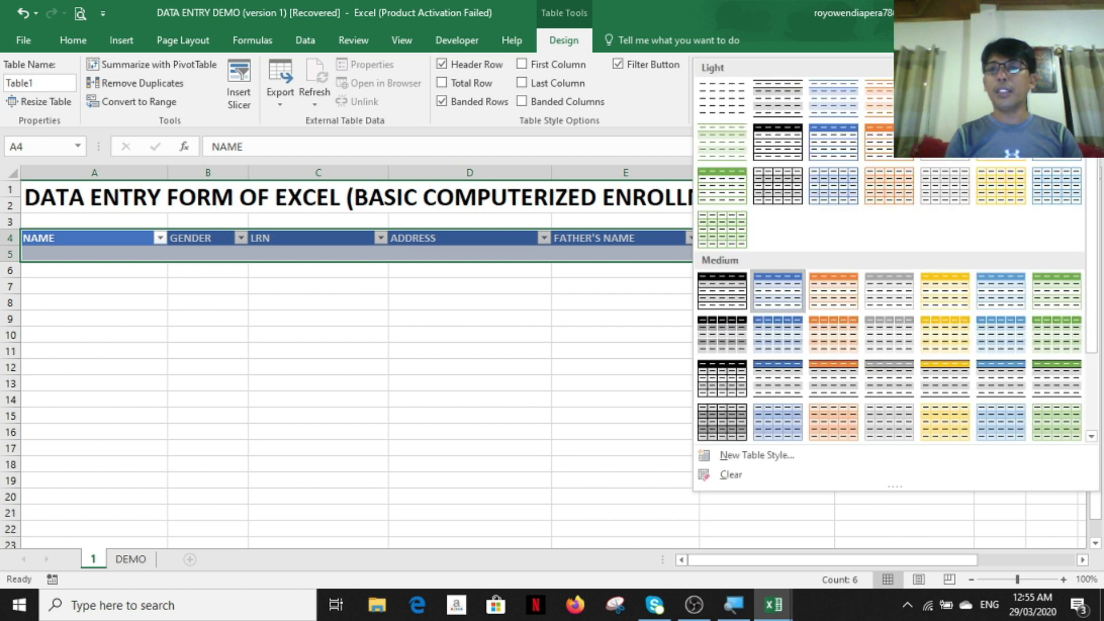
click(740, 99)
click(537, 293)
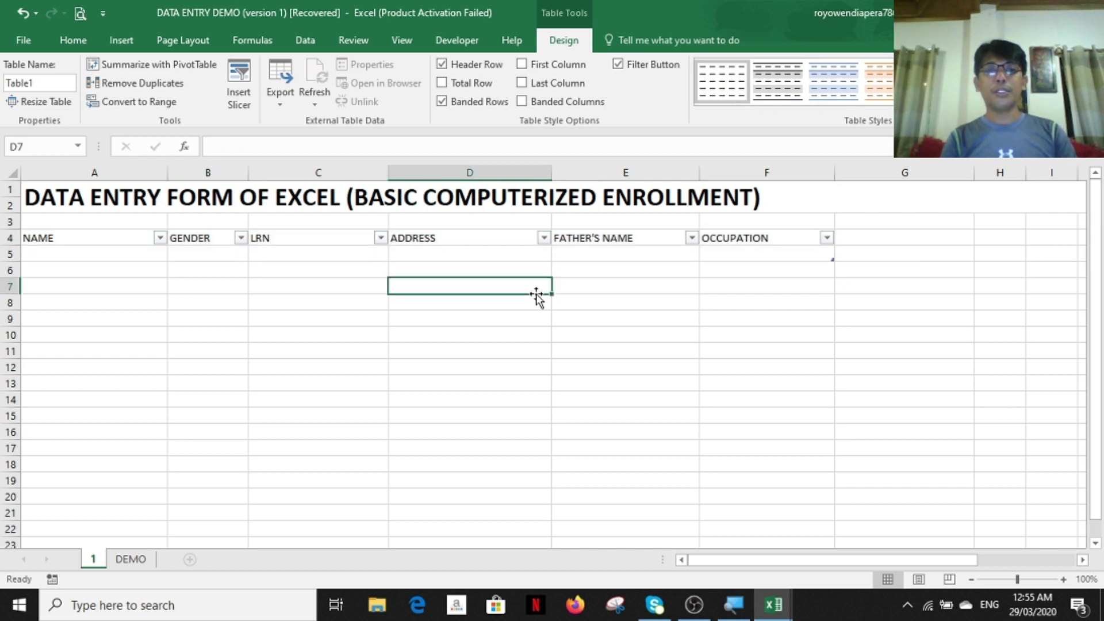
click(333, 255)
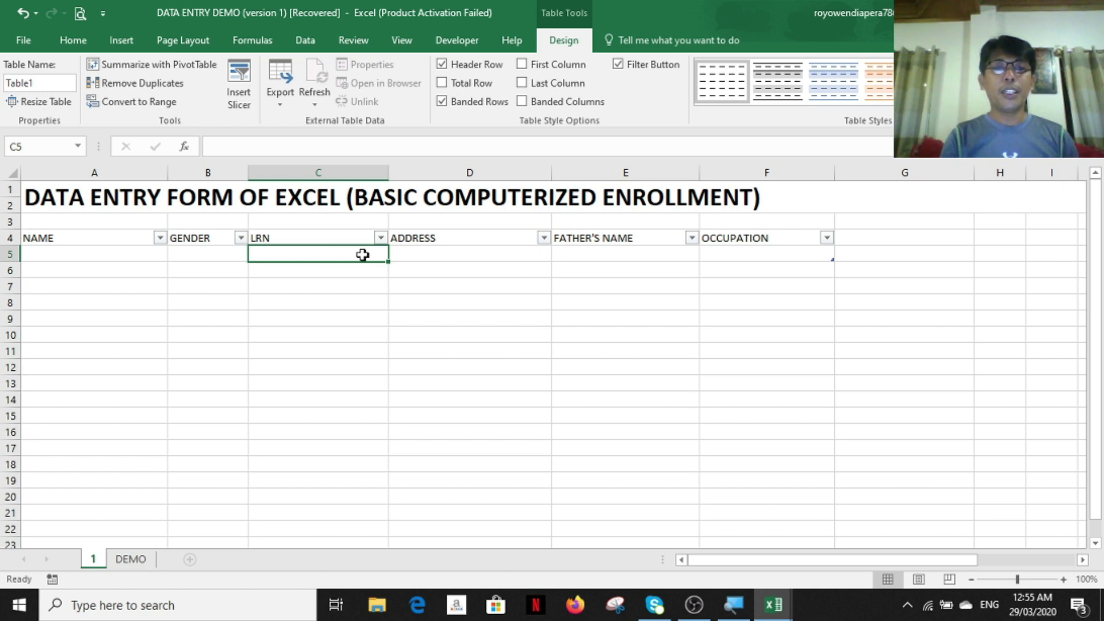
key(Tab)
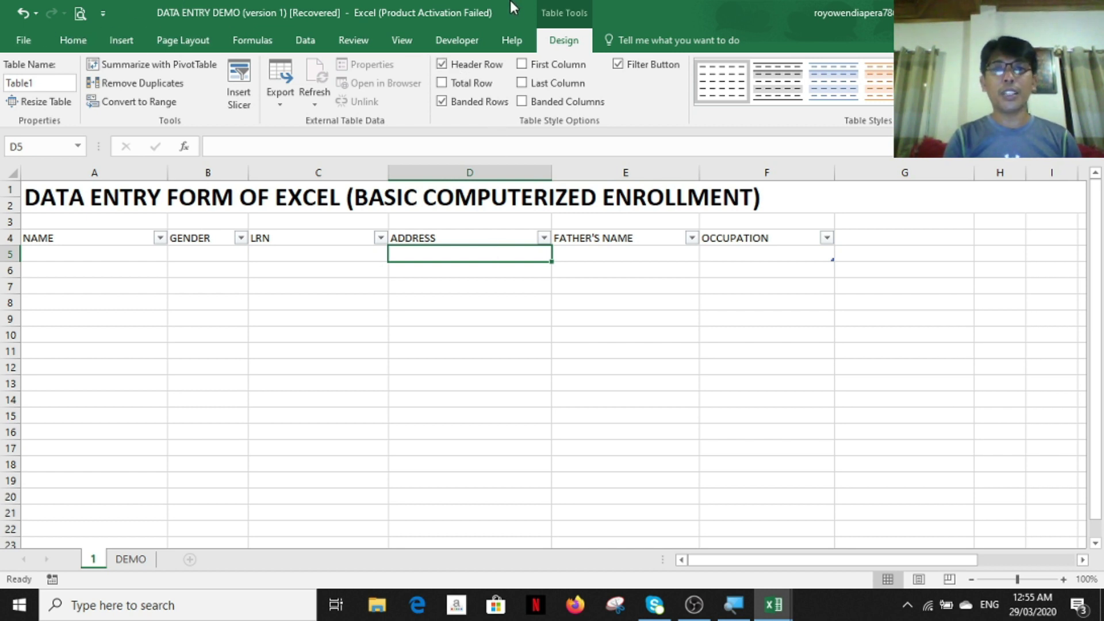
click(73, 40)
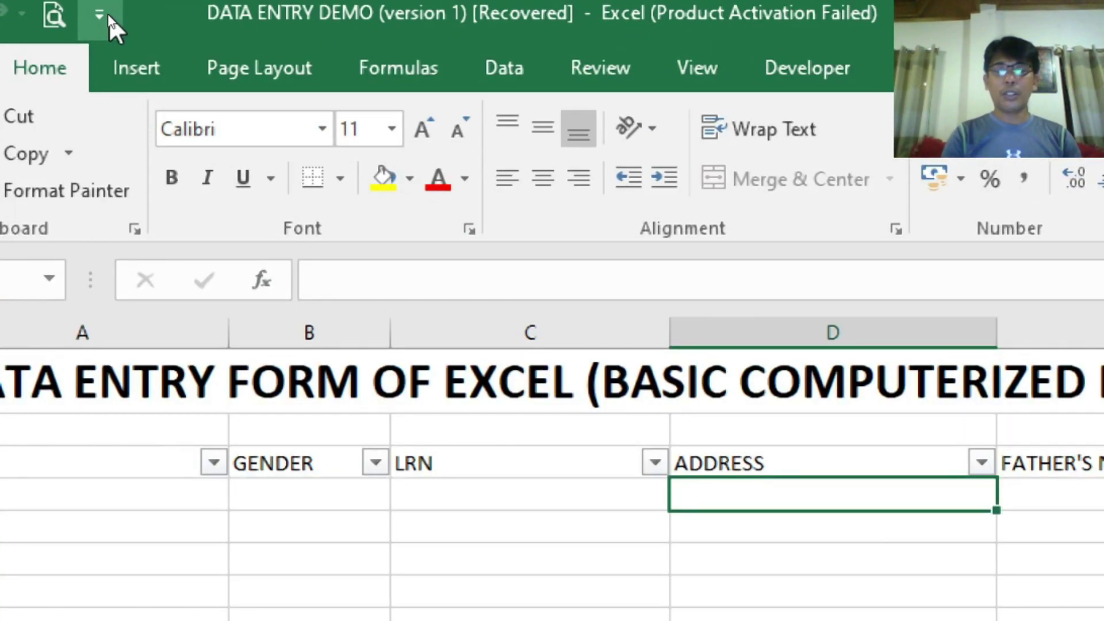
Add the Form... command from Commands Not in the Ribbon to the Quick Access Toolbar
click(99, 20)
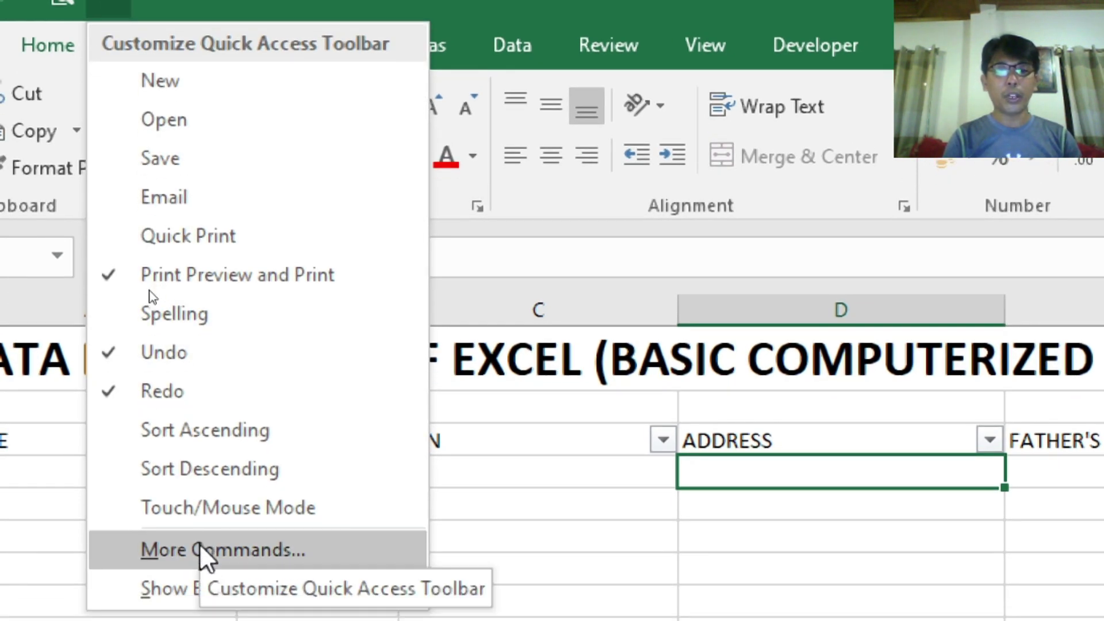
click(202, 551)
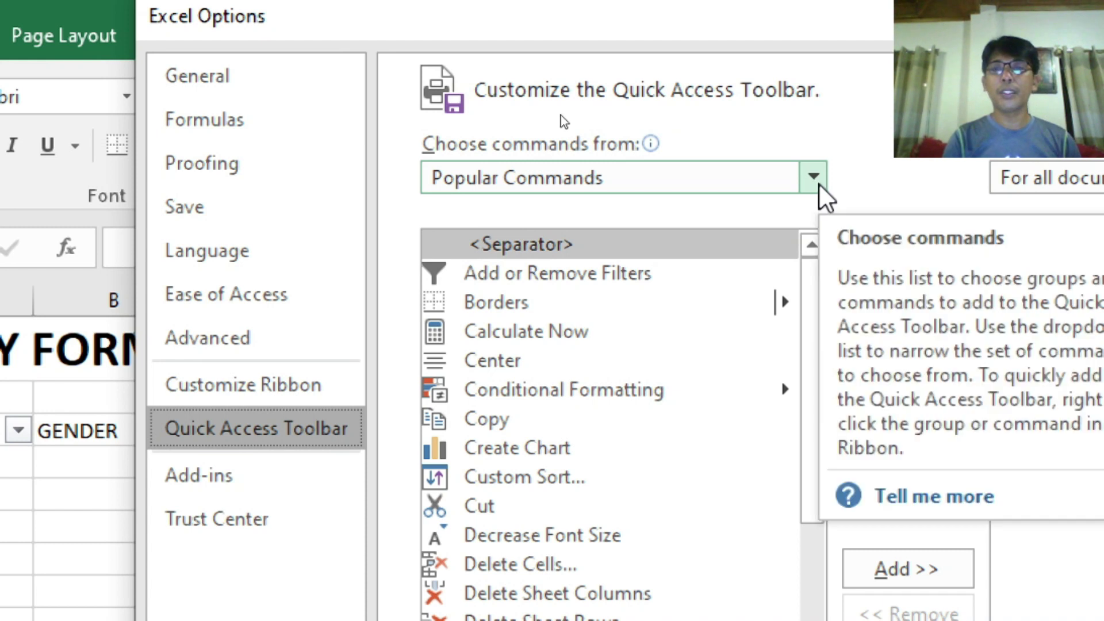
click(813, 178)
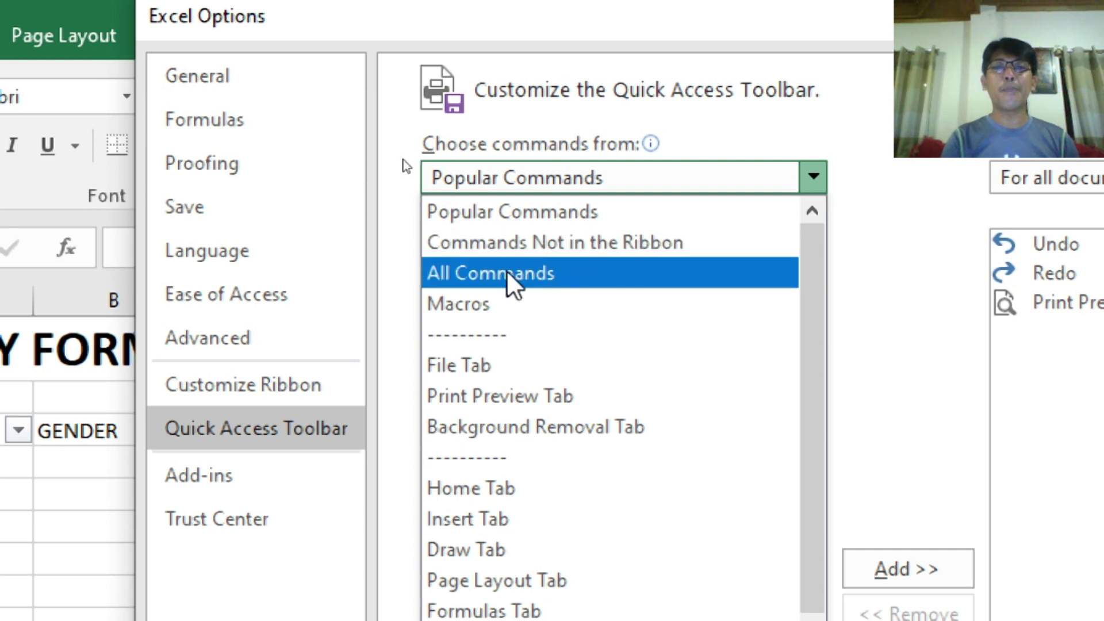
click(514, 241)
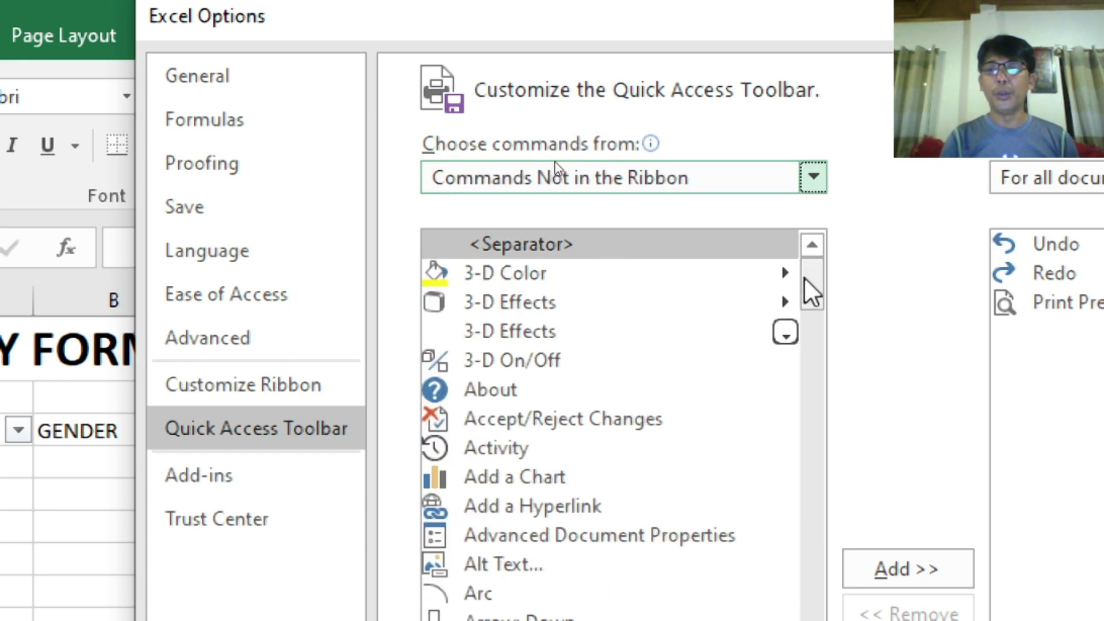
drag(811, 278, 811, 474)
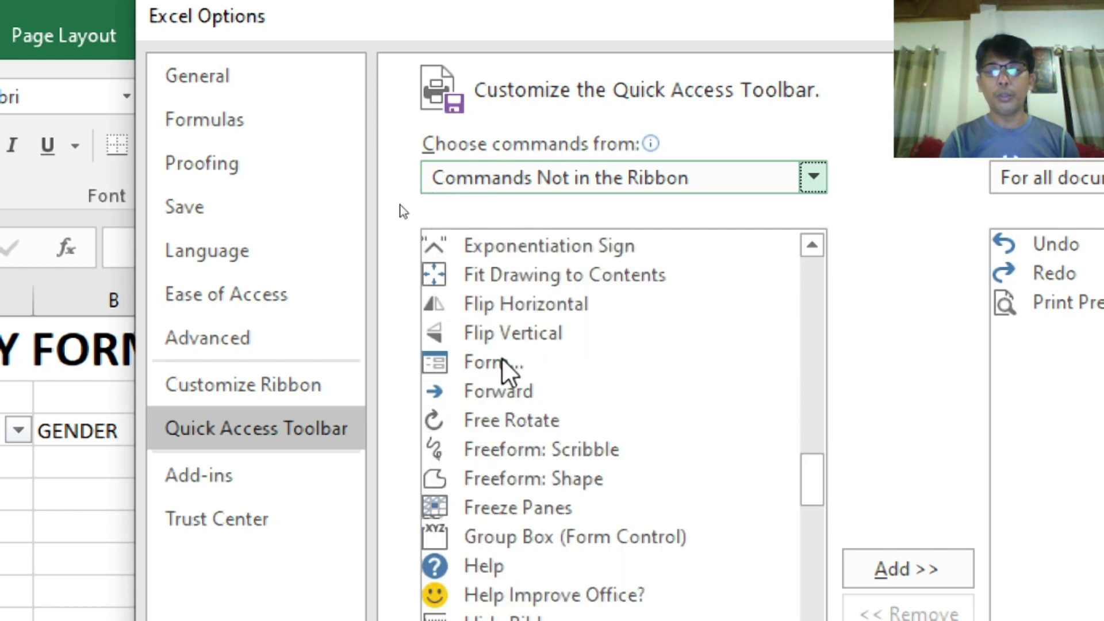
click(489, 367)
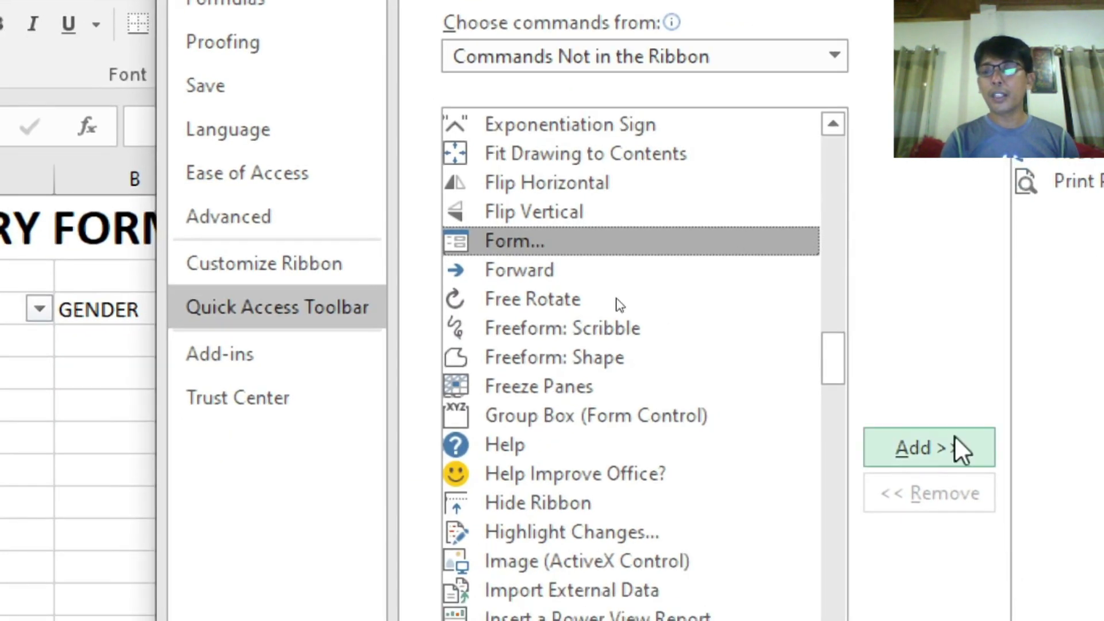
click(924, 453)
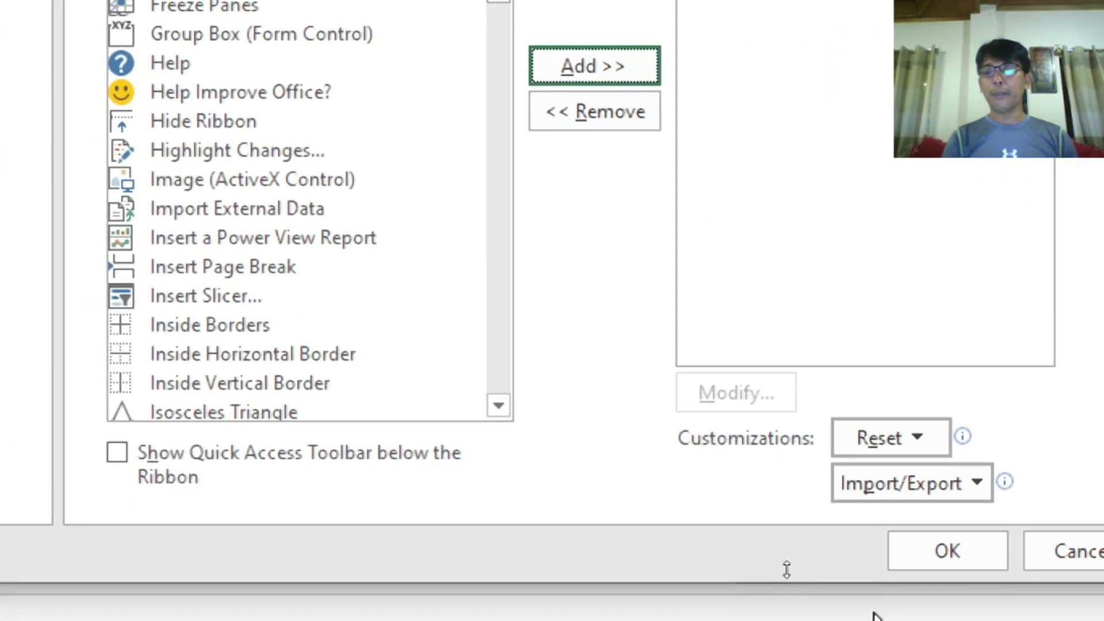
click(943, 559)
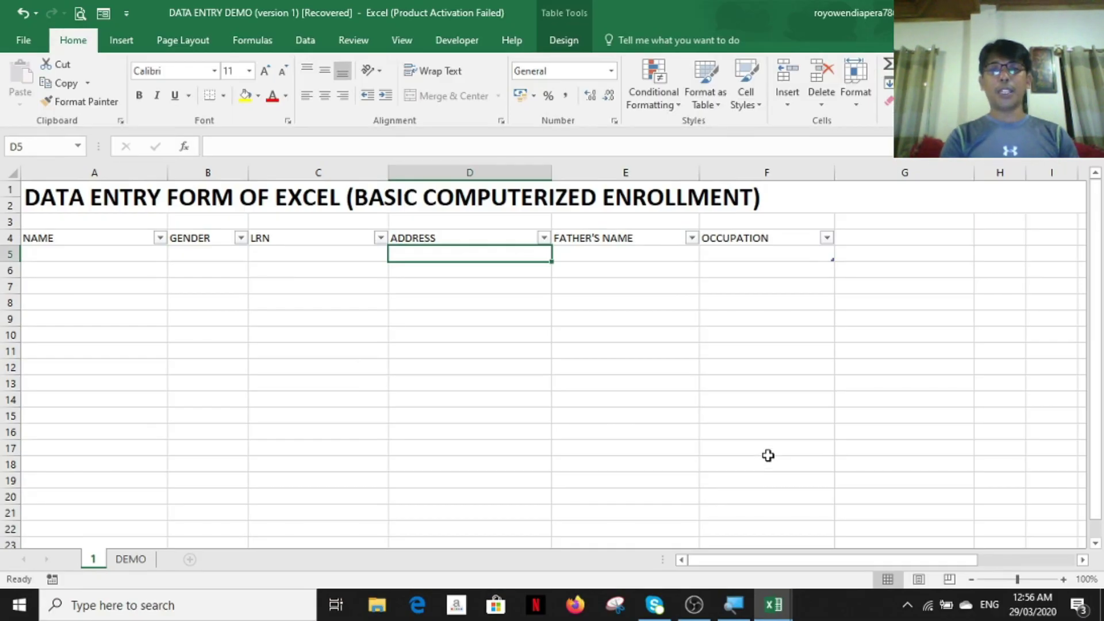
Select cell A5 in the table and launch the Form command
drag(525, 338, 250, 250)
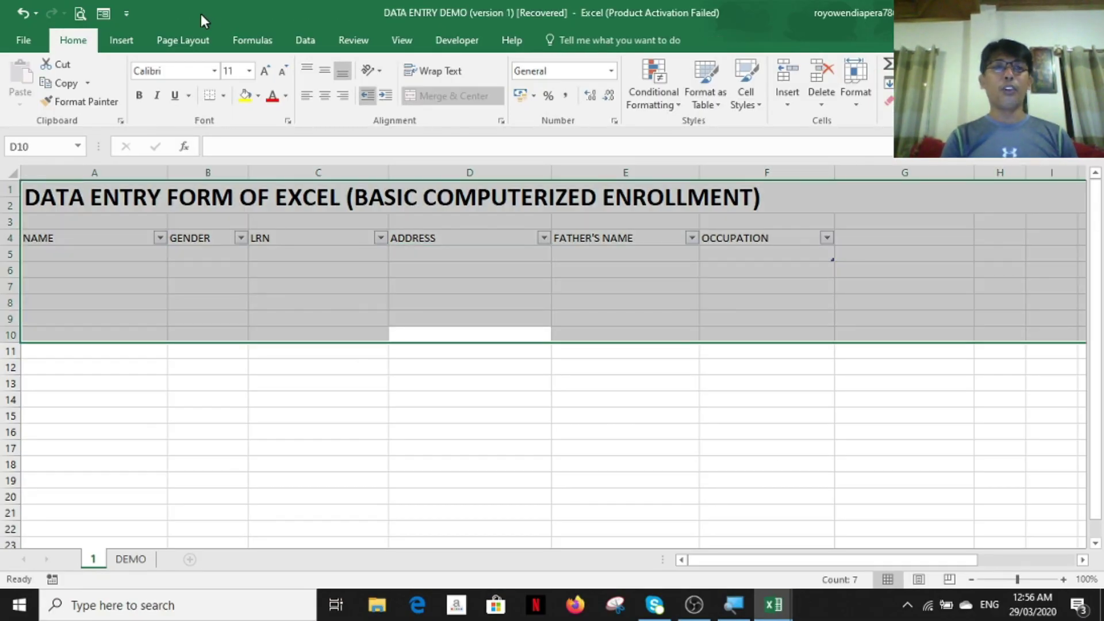
click(228, 283)
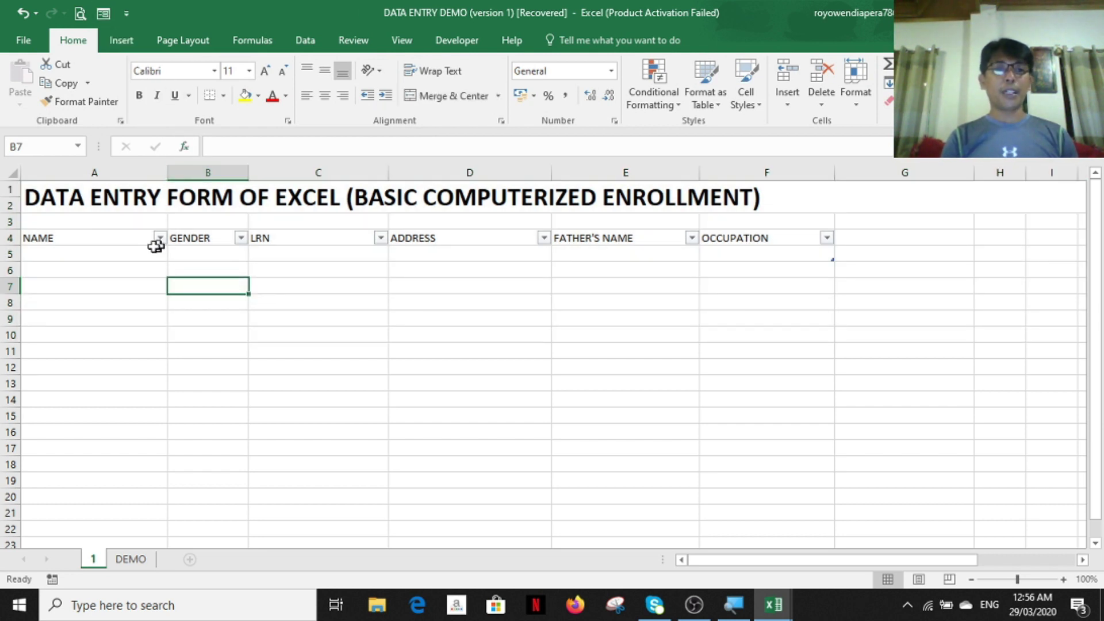
click(124, 252)
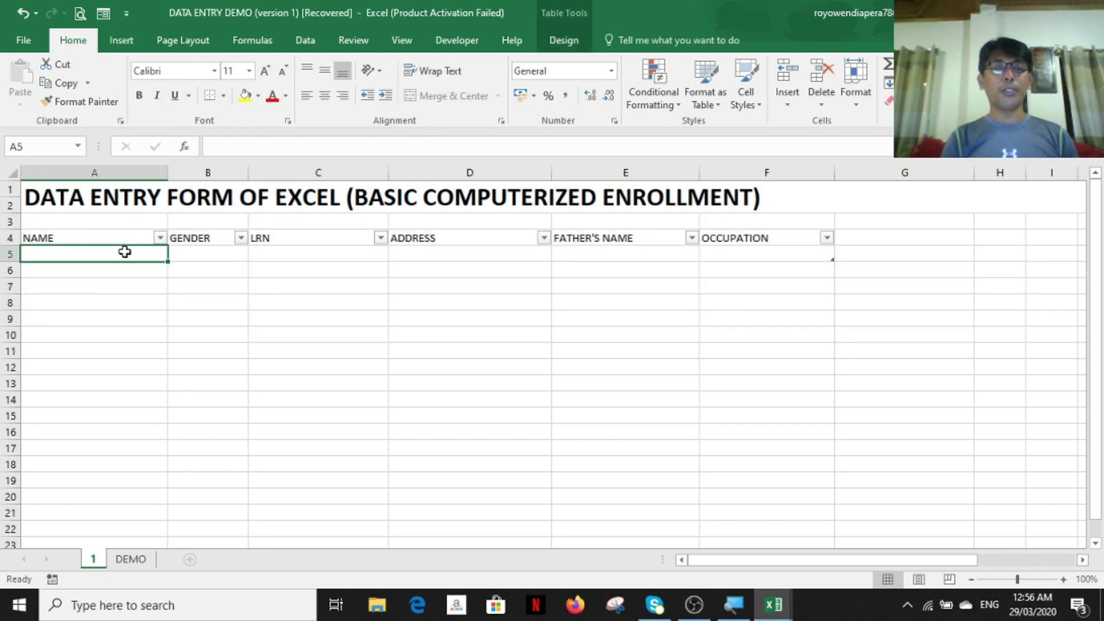
click(103, 13)
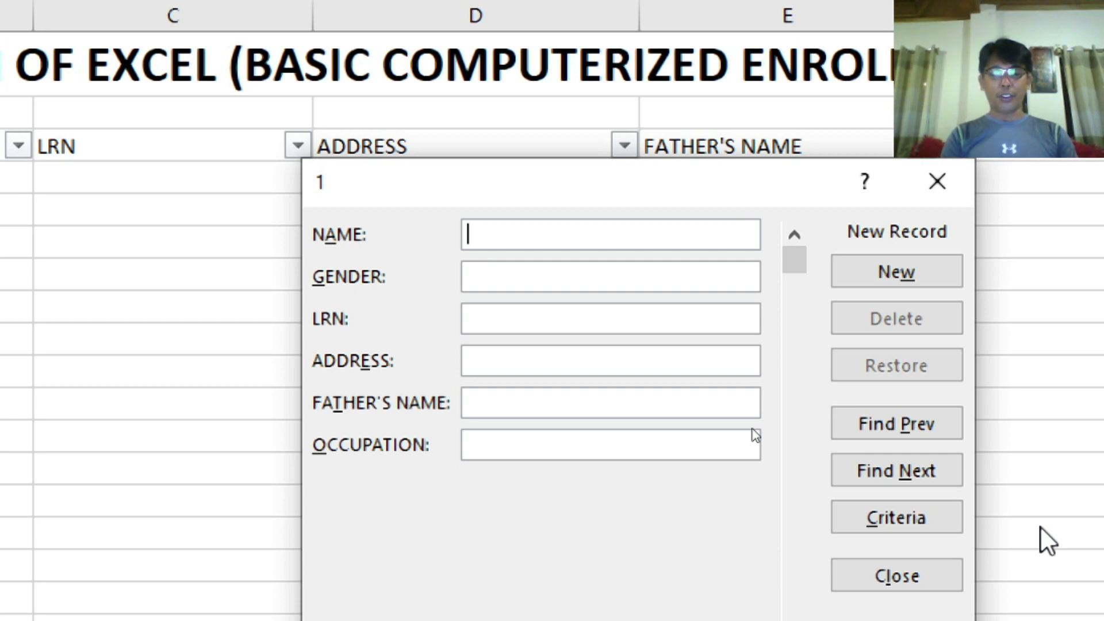
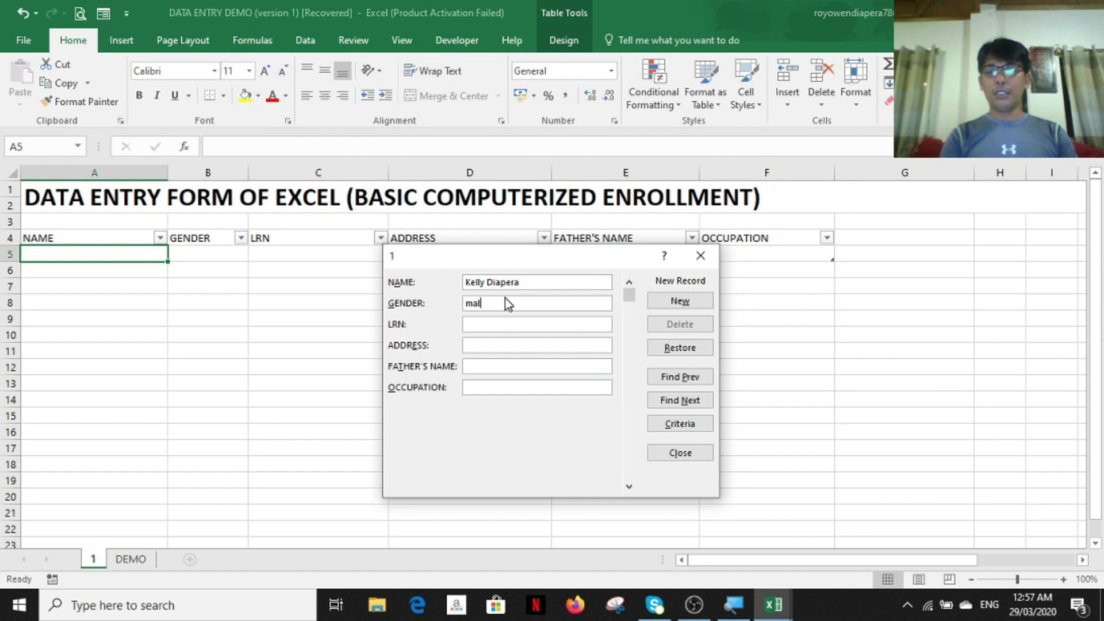
Enter the first student's name, gender Male, LRN, address, father's name and occupation Teacher as a record
text(Male)
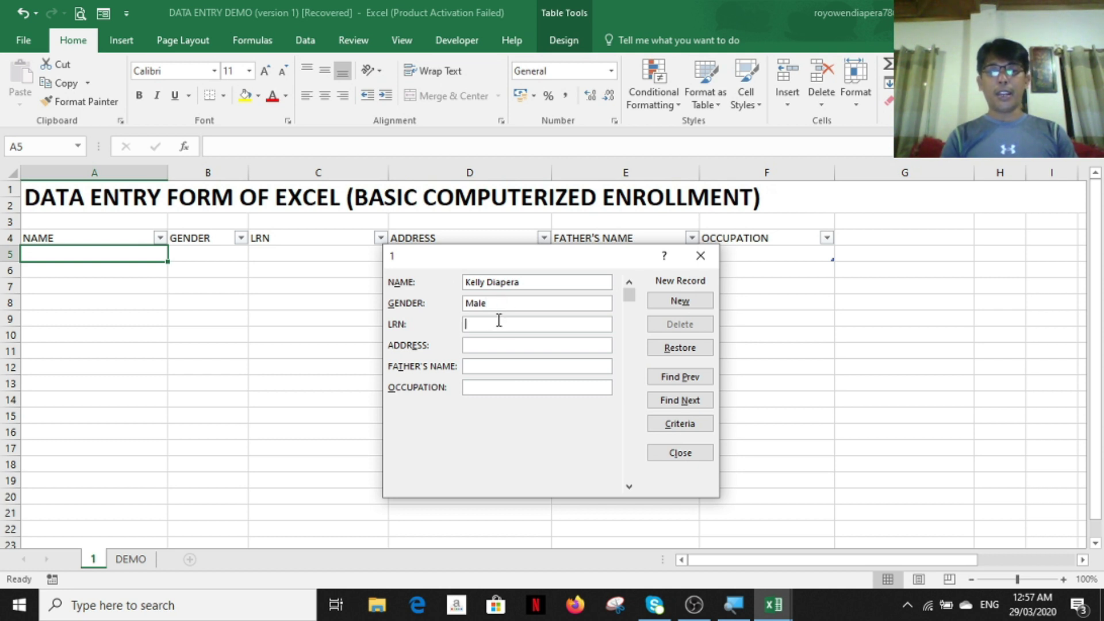
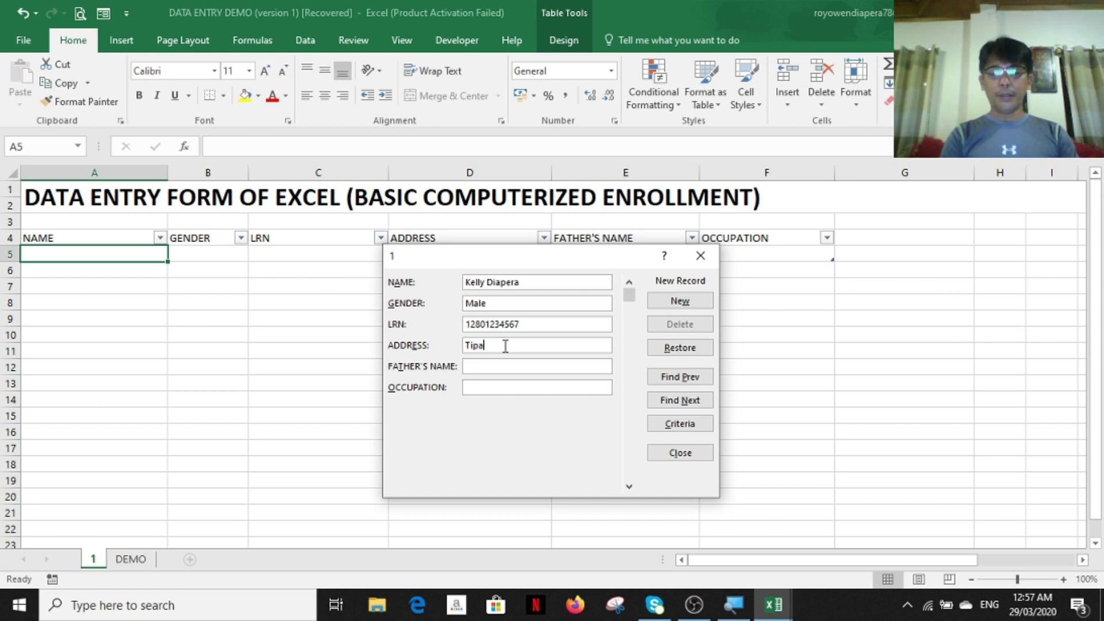
key(Tab)
text(Tipanoy, Iligan)
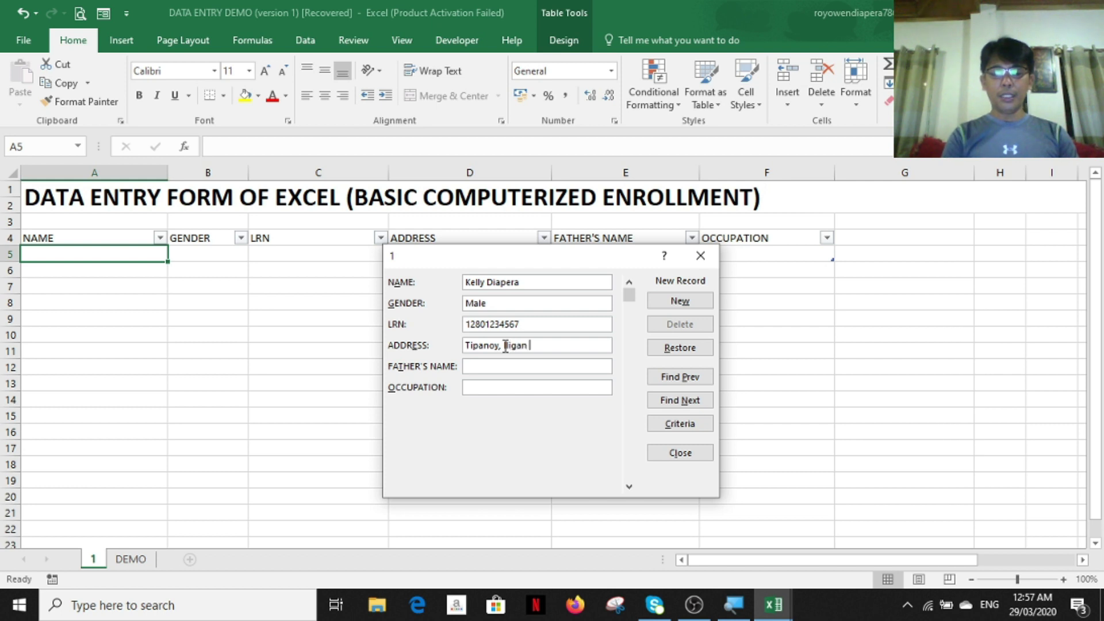
text(City)
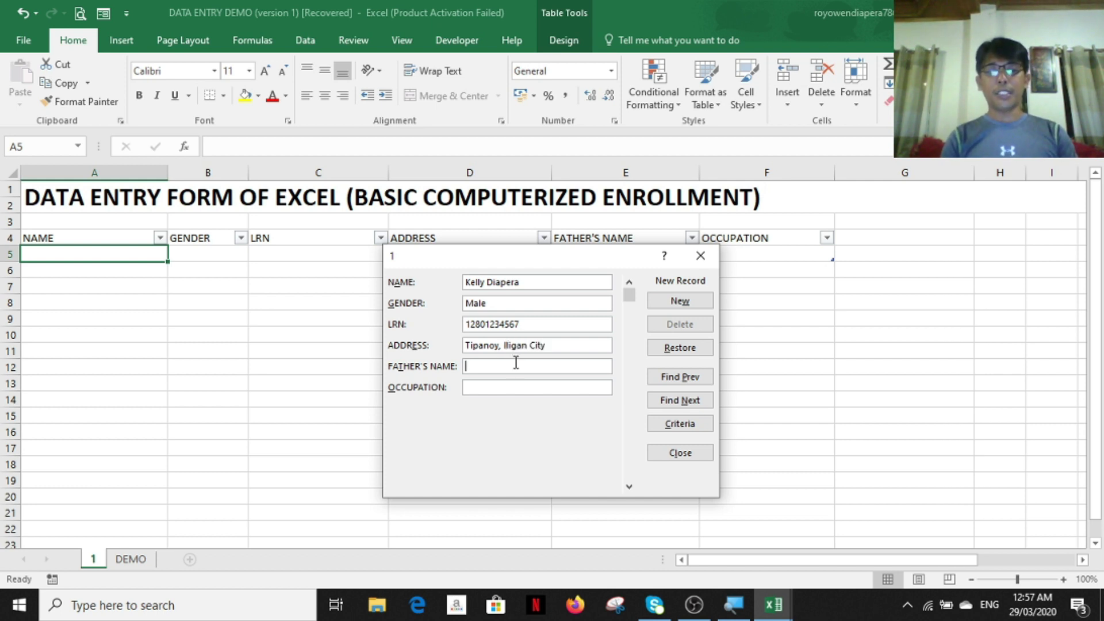
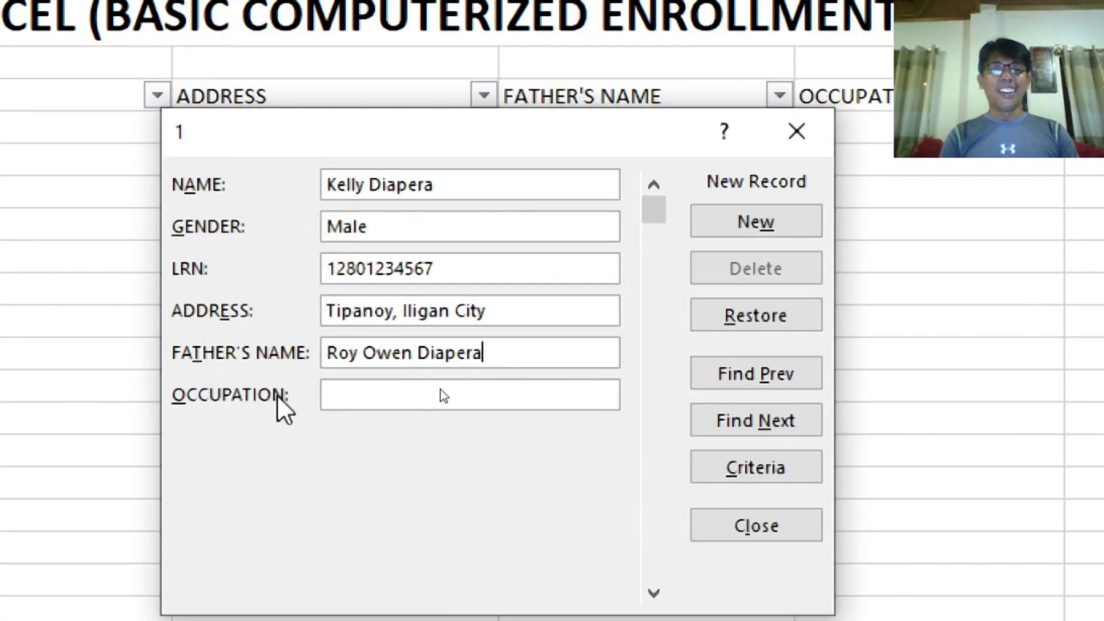
click(347, 386)
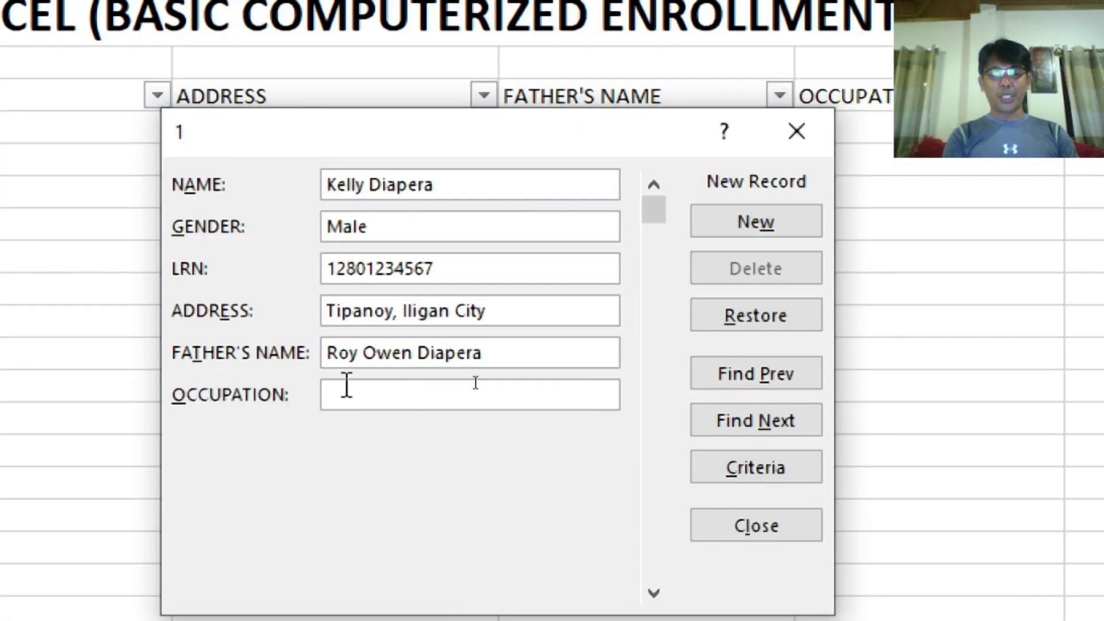
text(Teacher)
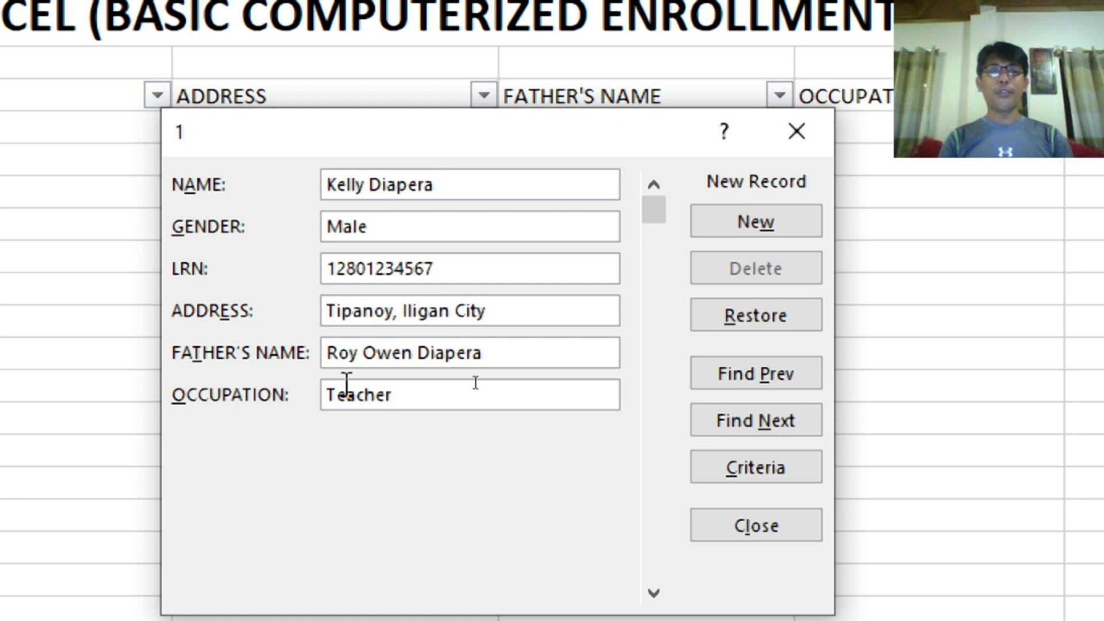
key(Return)
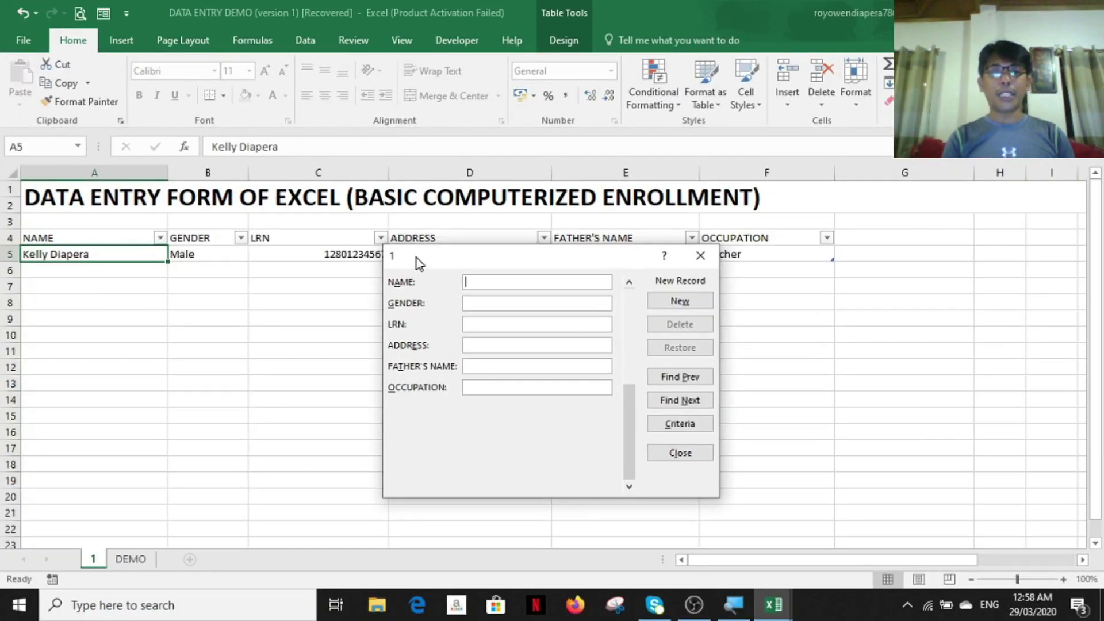
Enter the second student's name and gender Female in the data form
drag(414, 263, 405, 349)
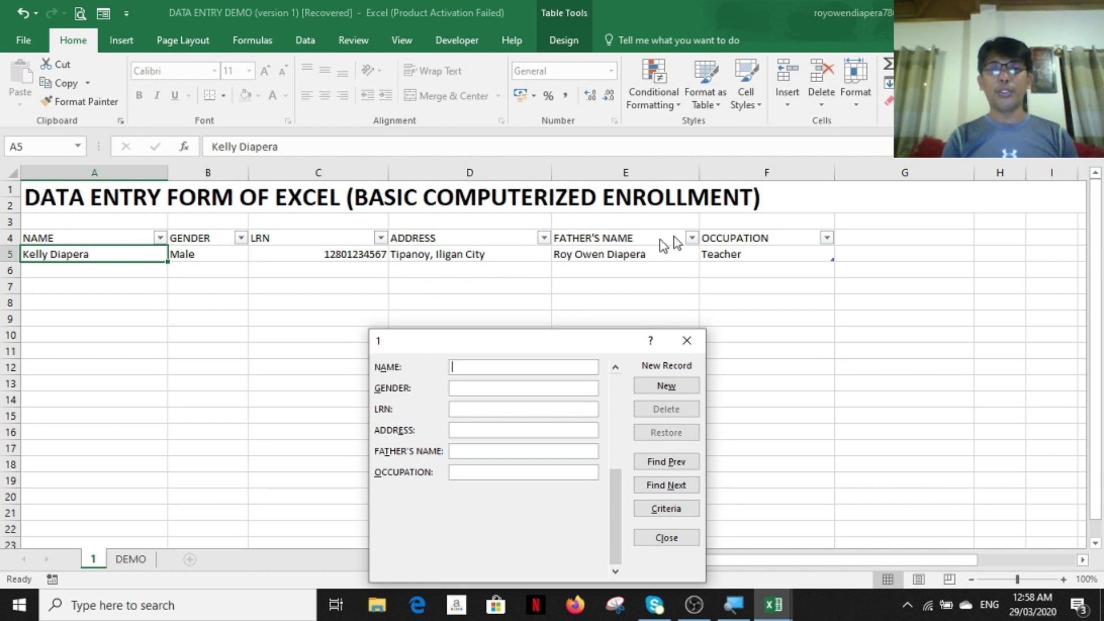
drag(508, 343, 545, 208)
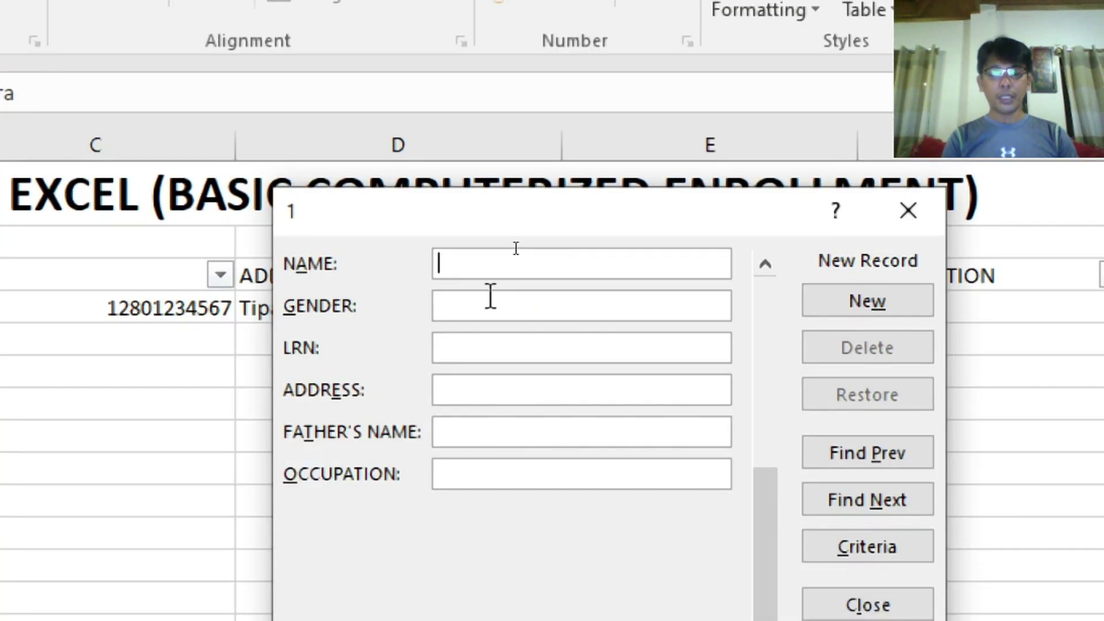
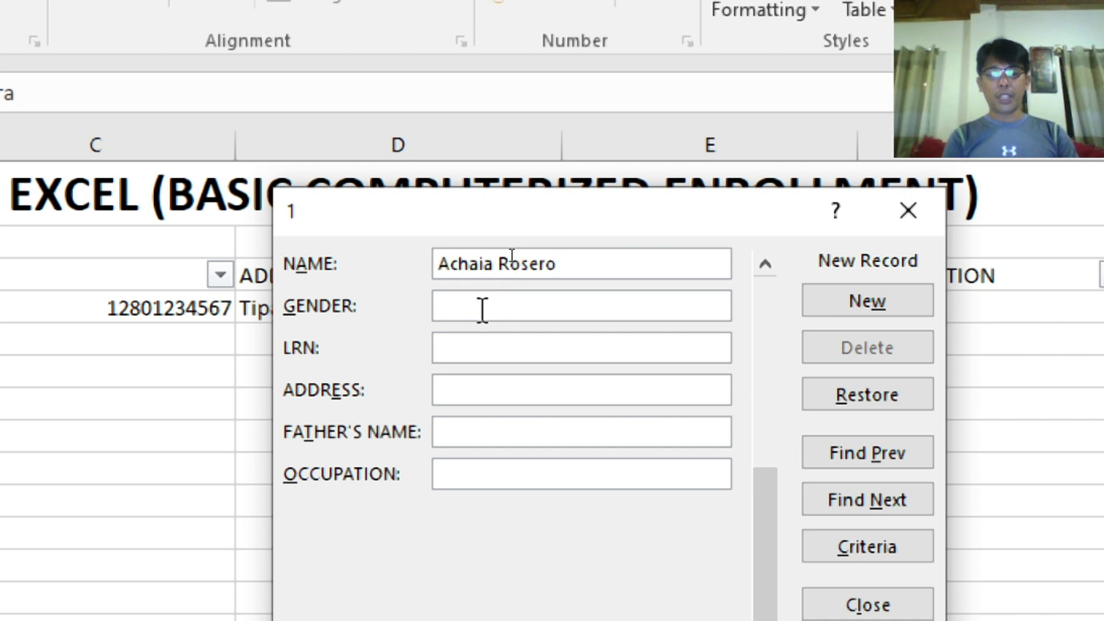
text(Female)
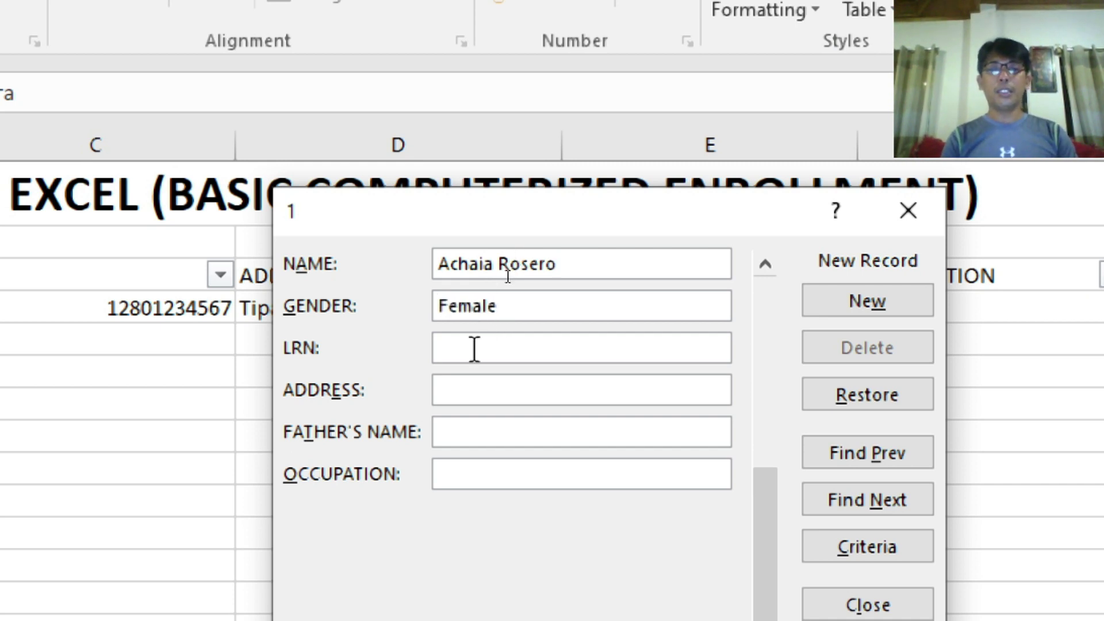
Fill in the second student's LRN, address and father's name
click(475, 351)
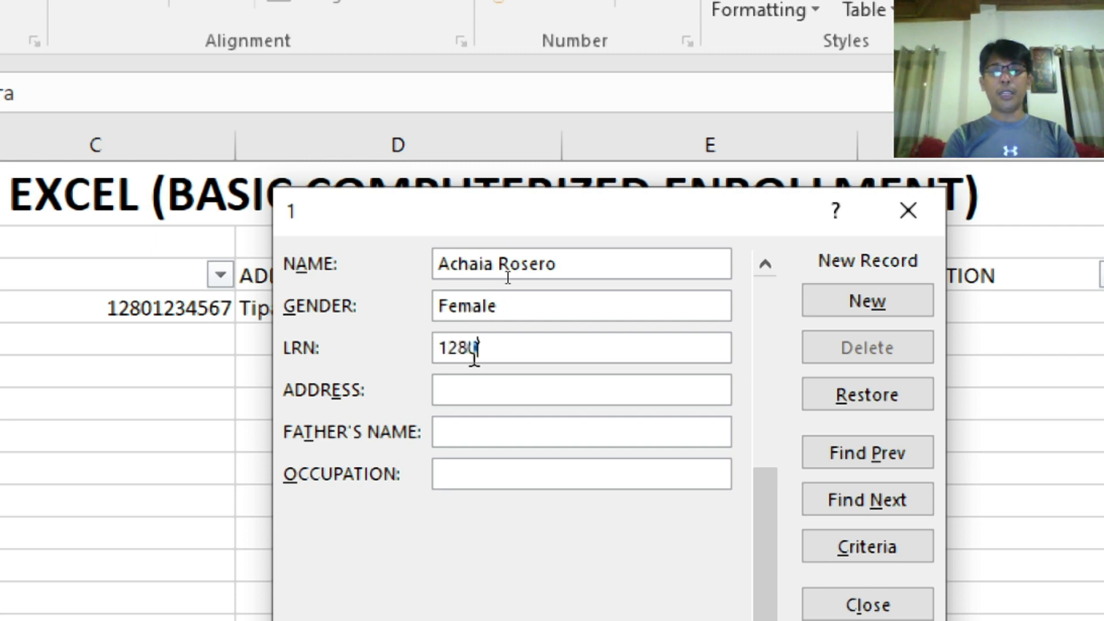
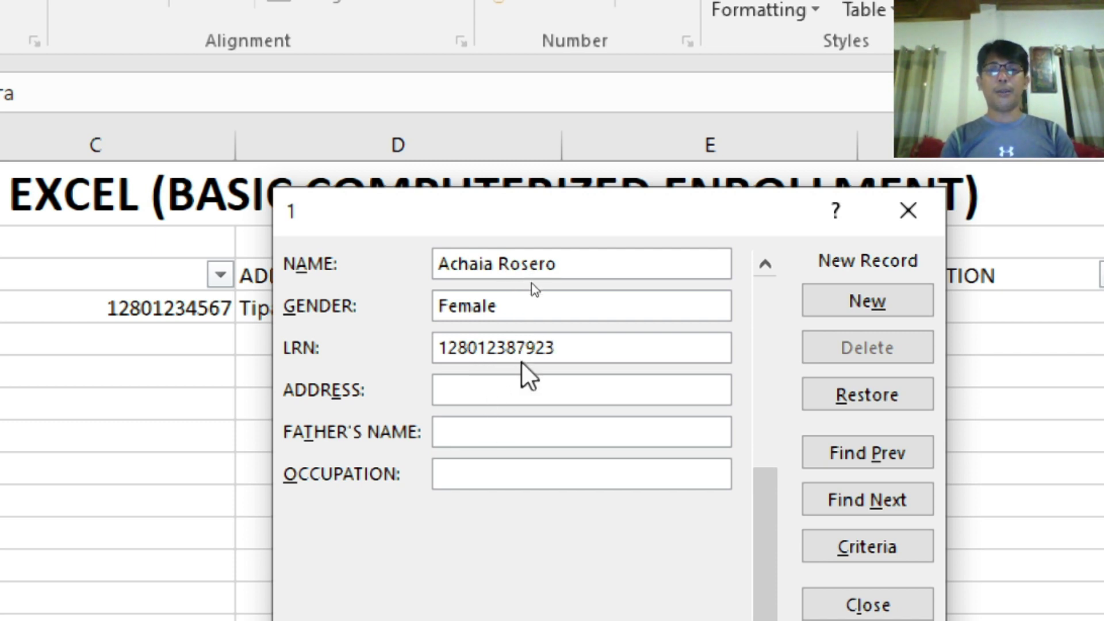
click(509, 390)
text(Ab)
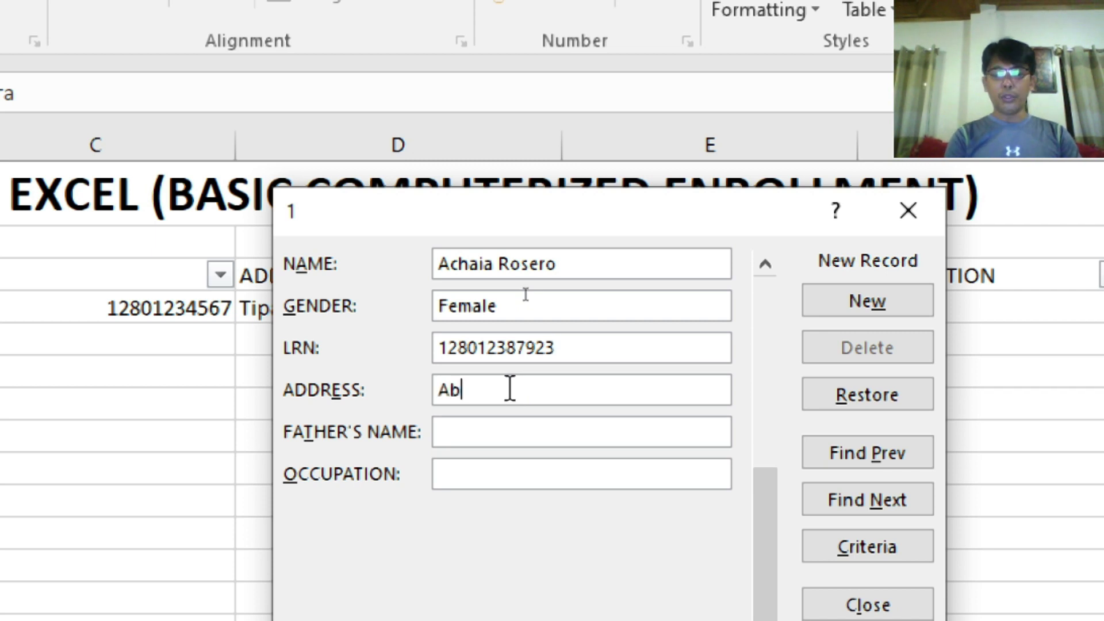
text(uno, Il)
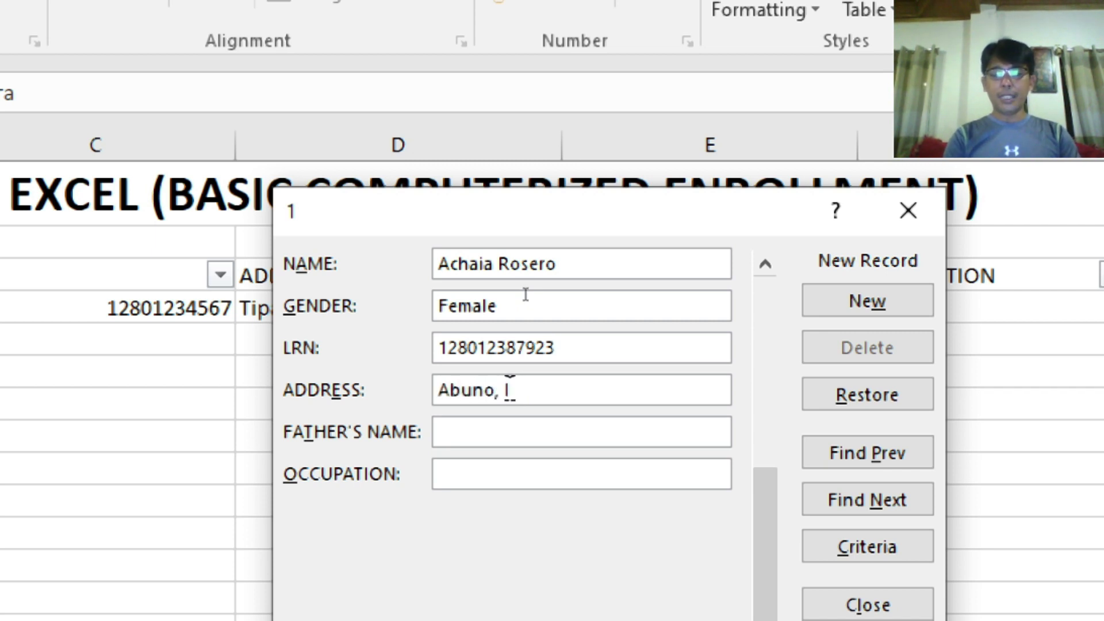
text(igan)
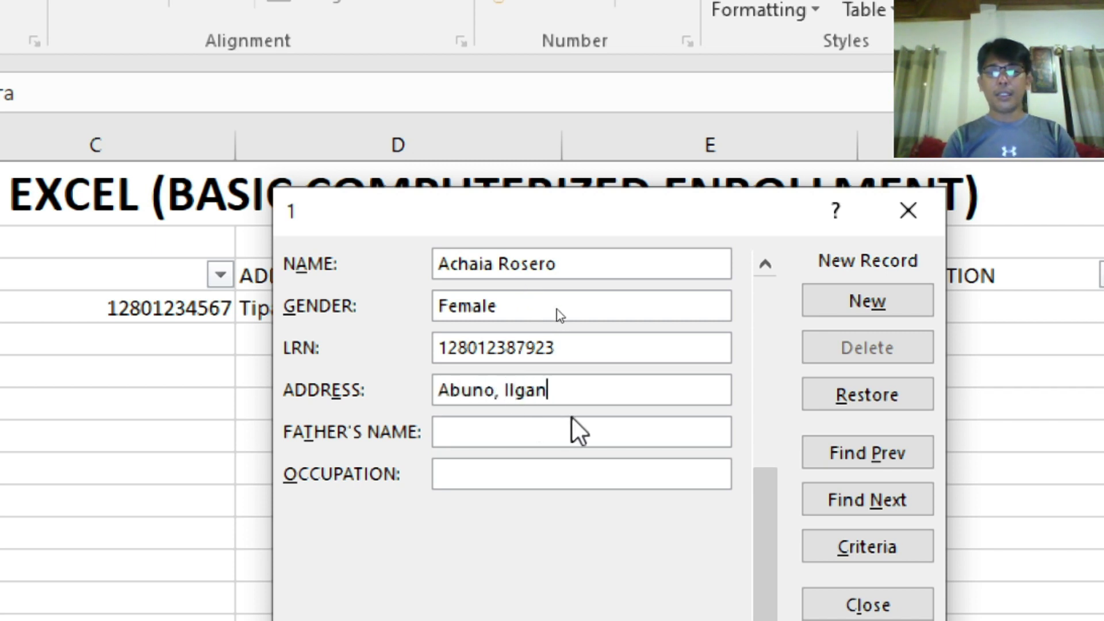
key(BackSpace)
key(BackSpace)
key(BackSpace)
key(BackSpace)
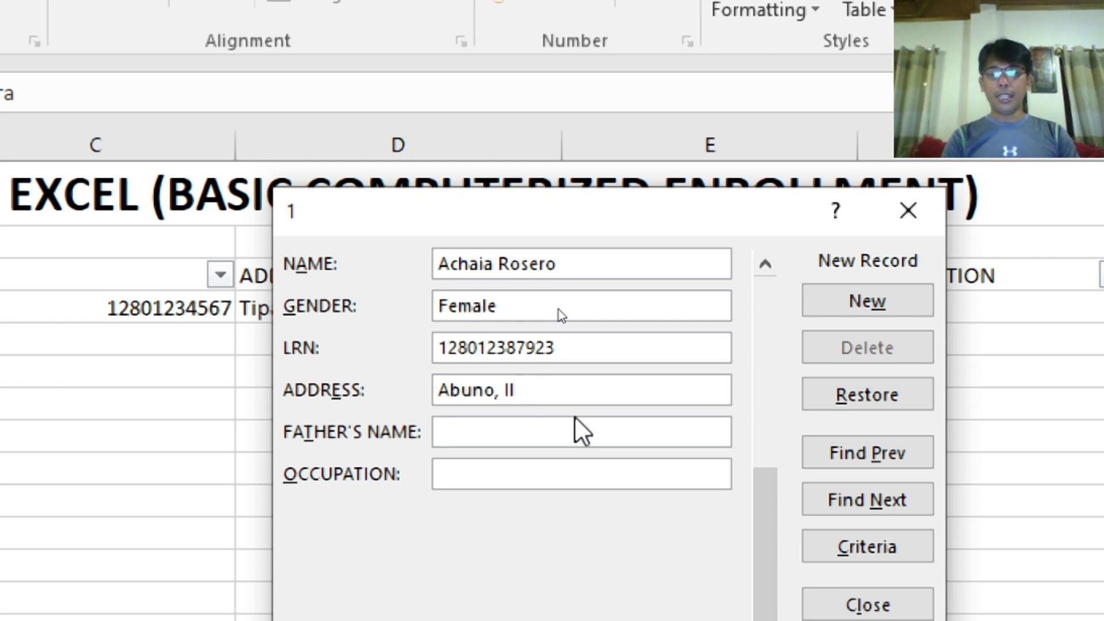
text(igab)
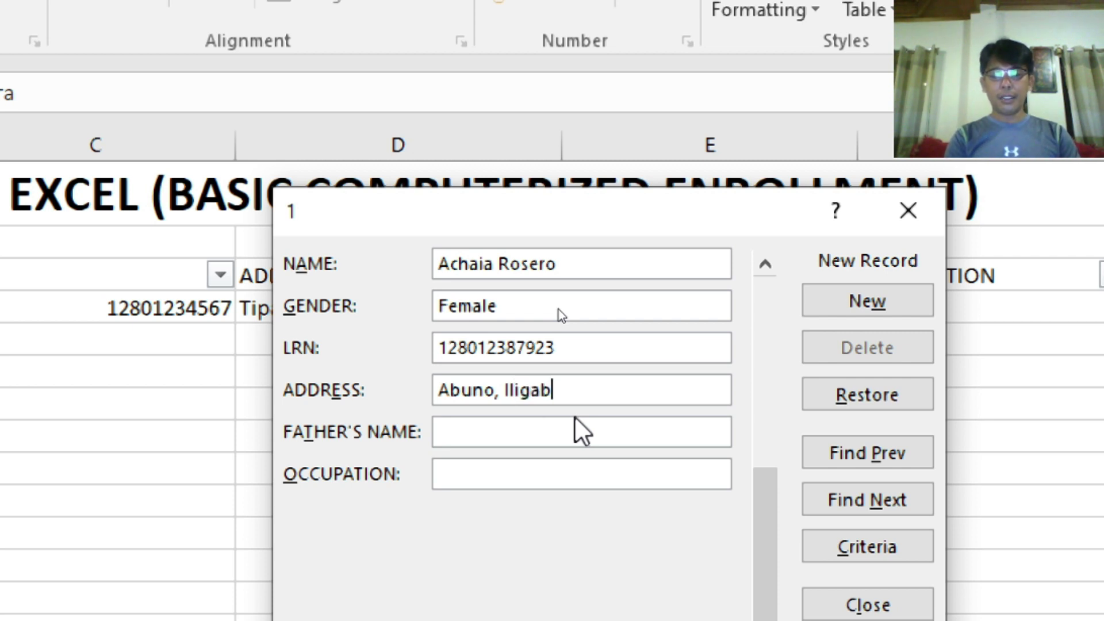
key(BackSpace)
text(n City)
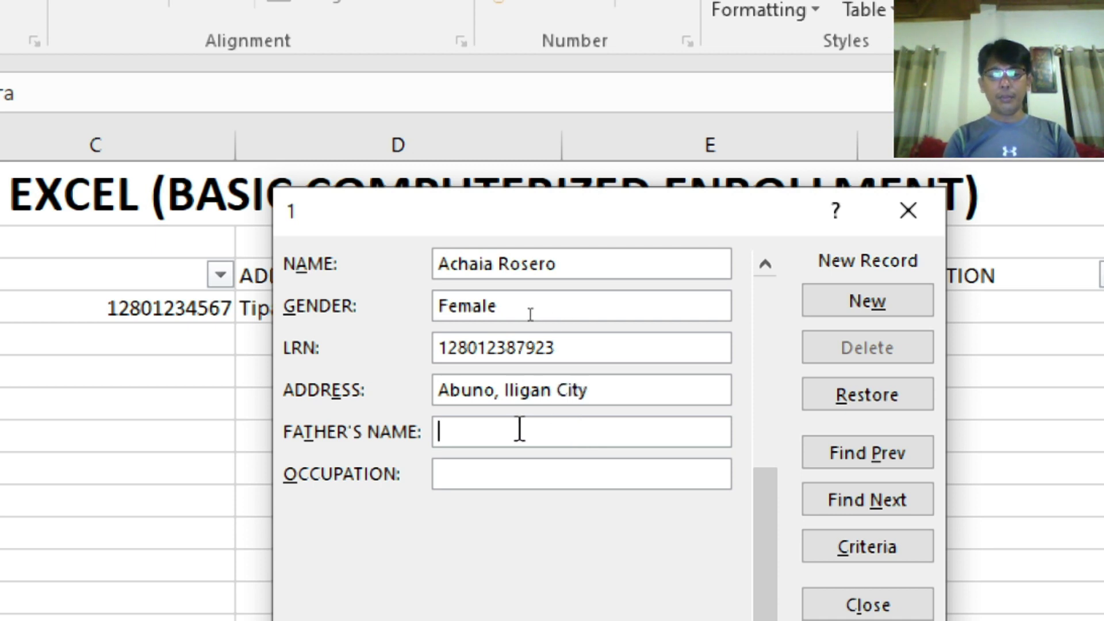
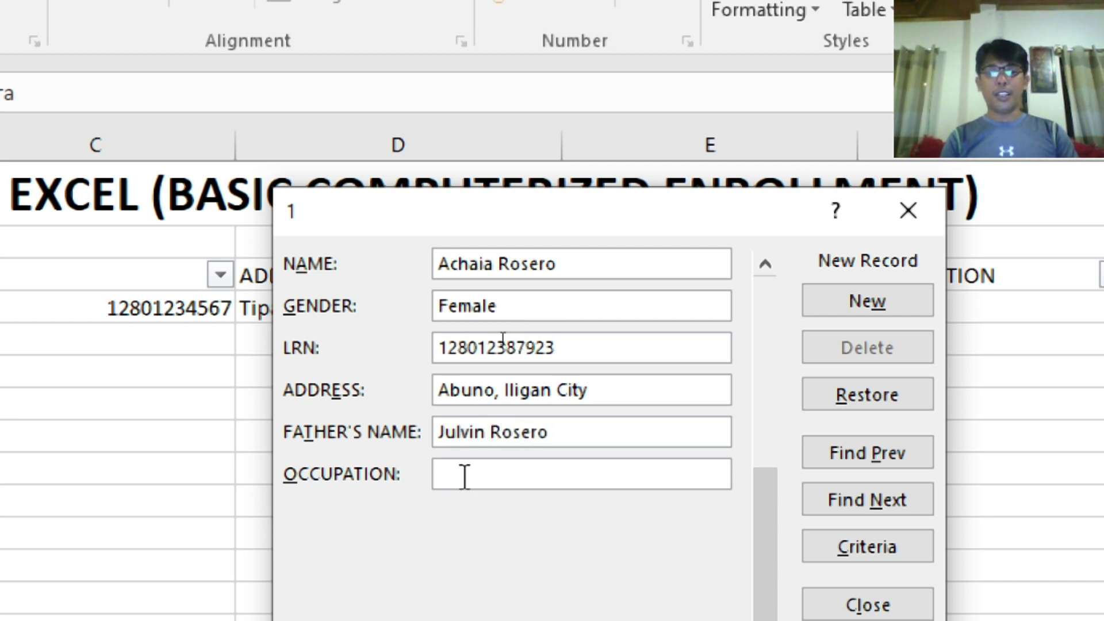
click(465, 476)
Add the record with occupation Driver, close the data form and select C6
text(Driver)
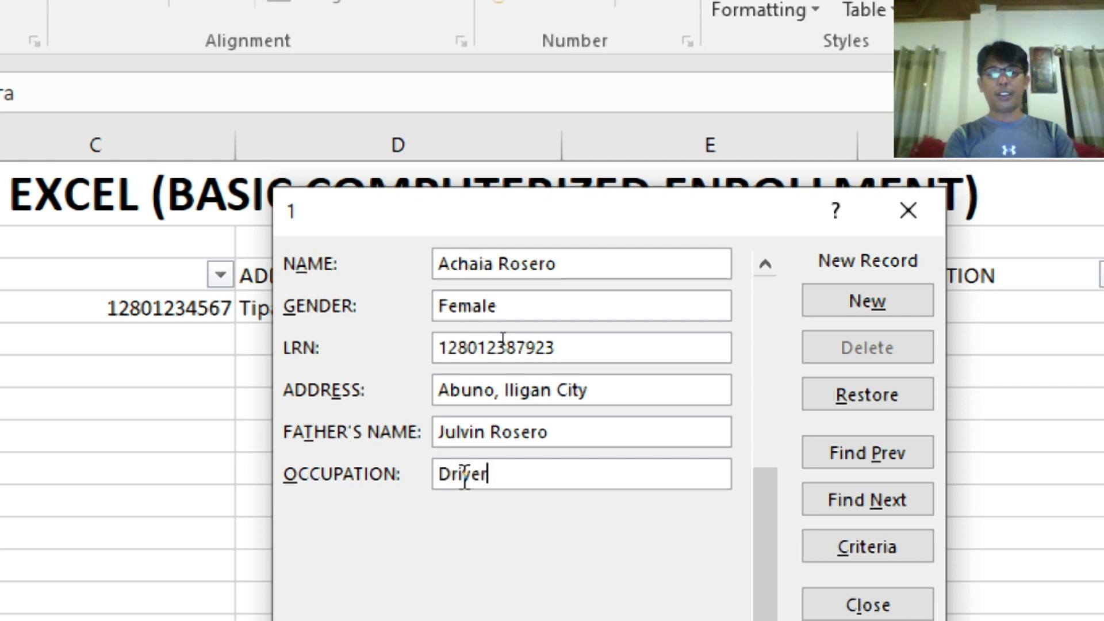
key(Return)
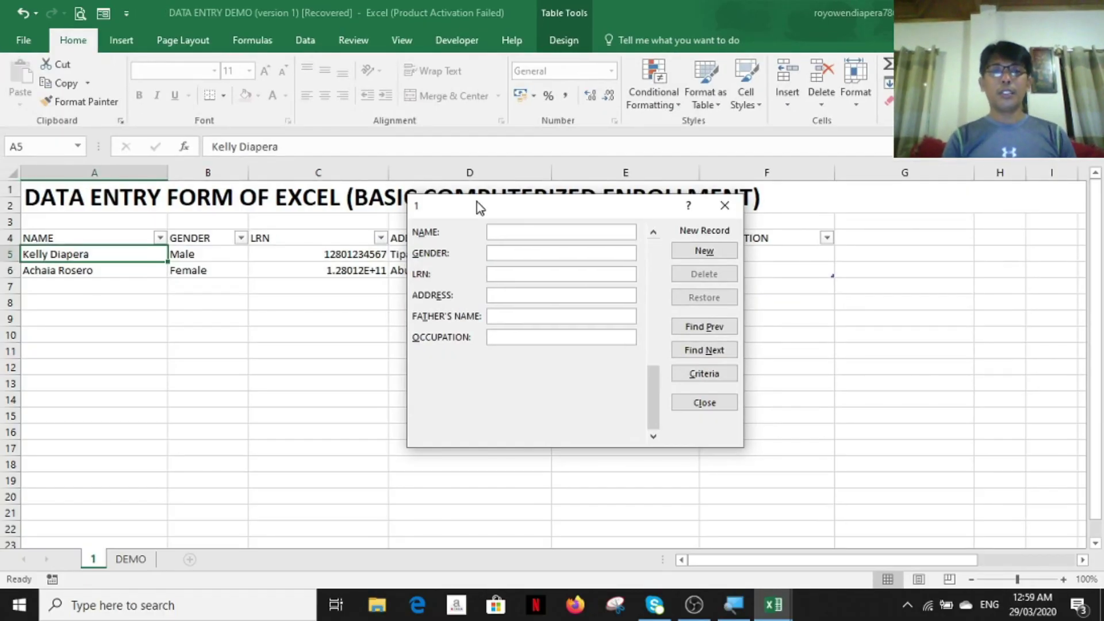
drag(478, 206, 408, 337)
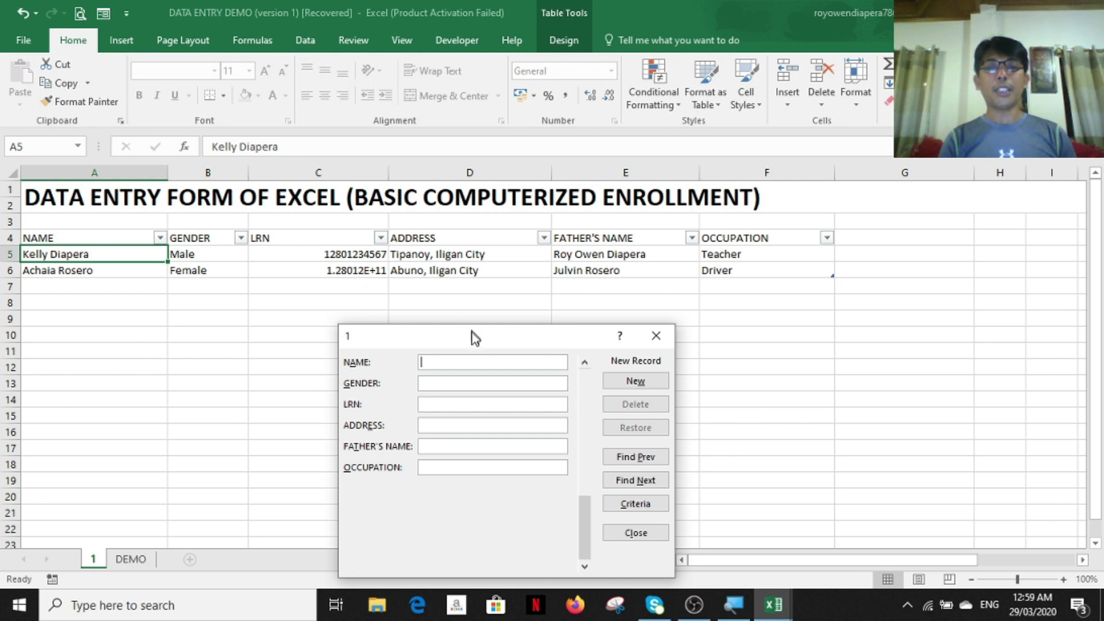
drag(472, 331, 453, 300)
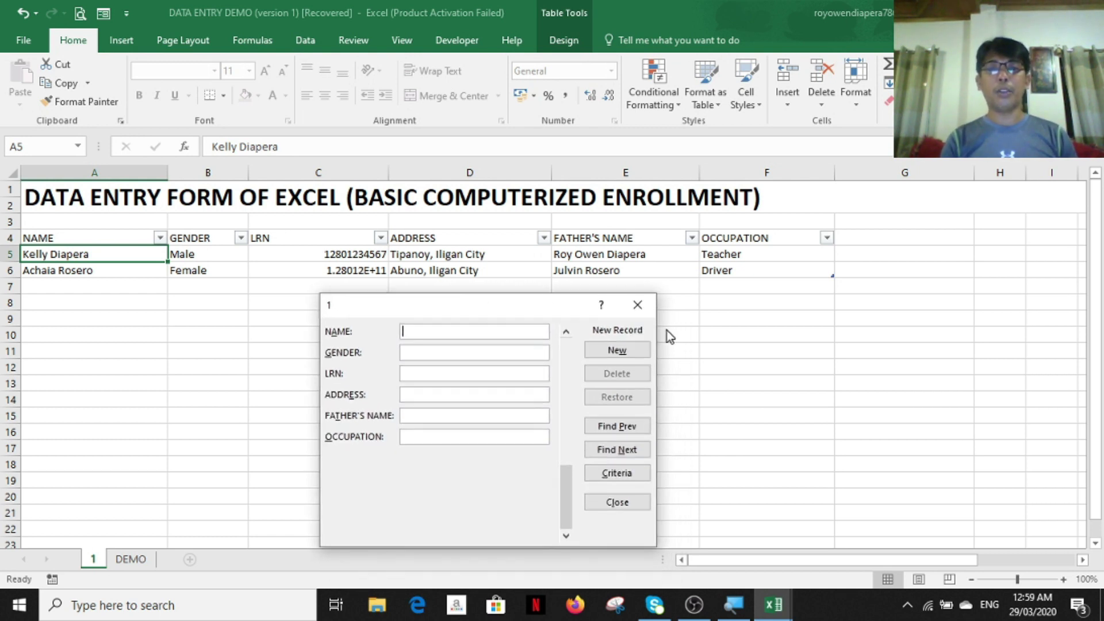
click(638, 305)
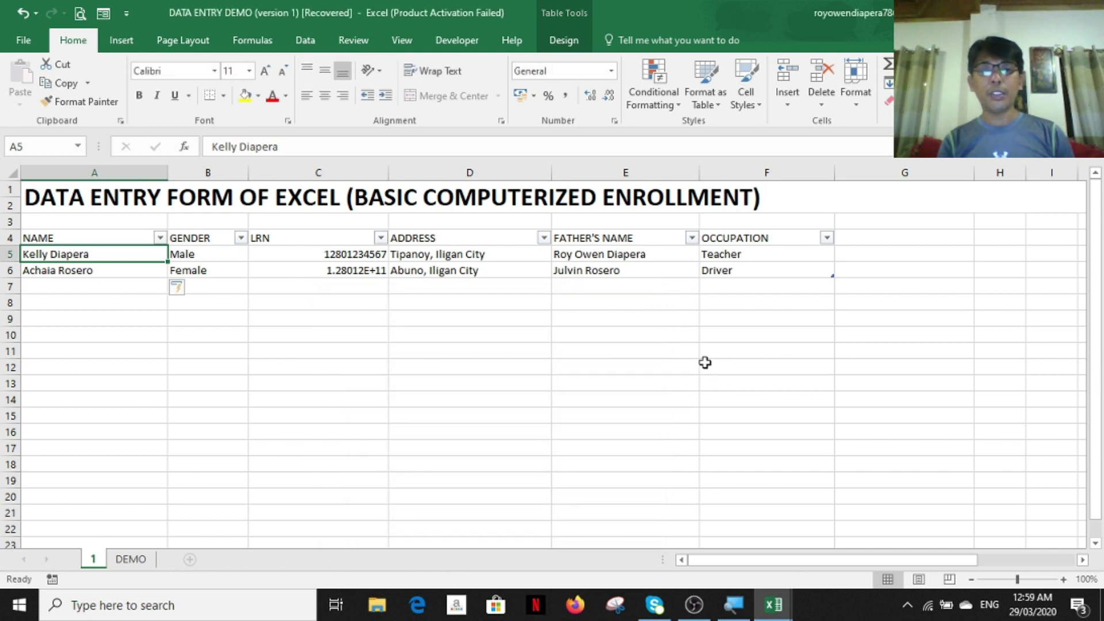
click(356, 272)
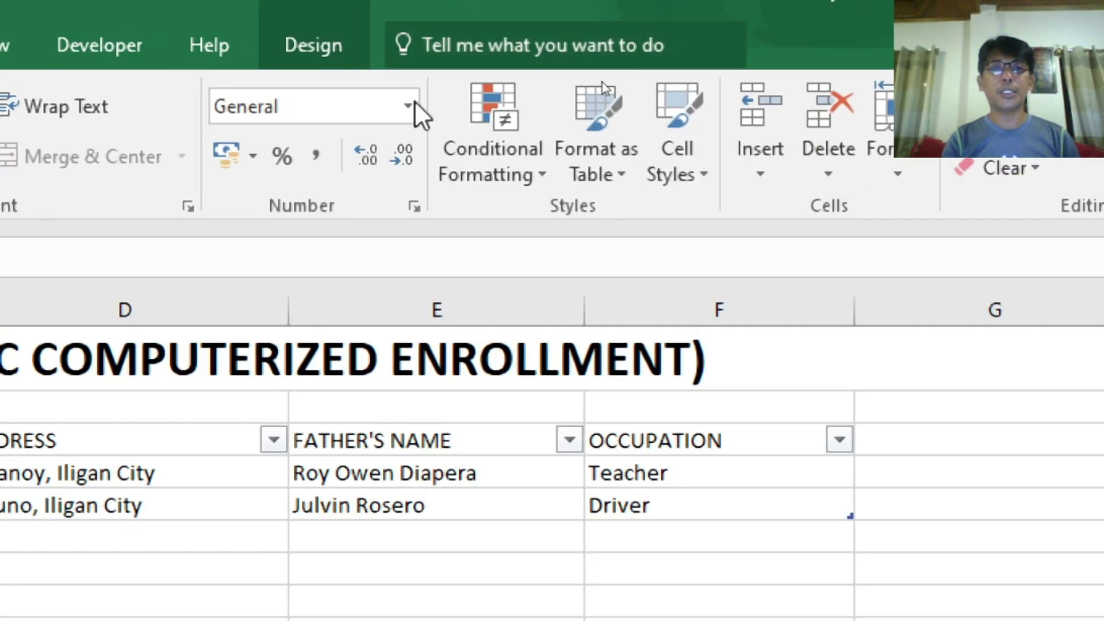
Format C6 as Number with zero decimal places so the LRN shows in full
click(414, 103)
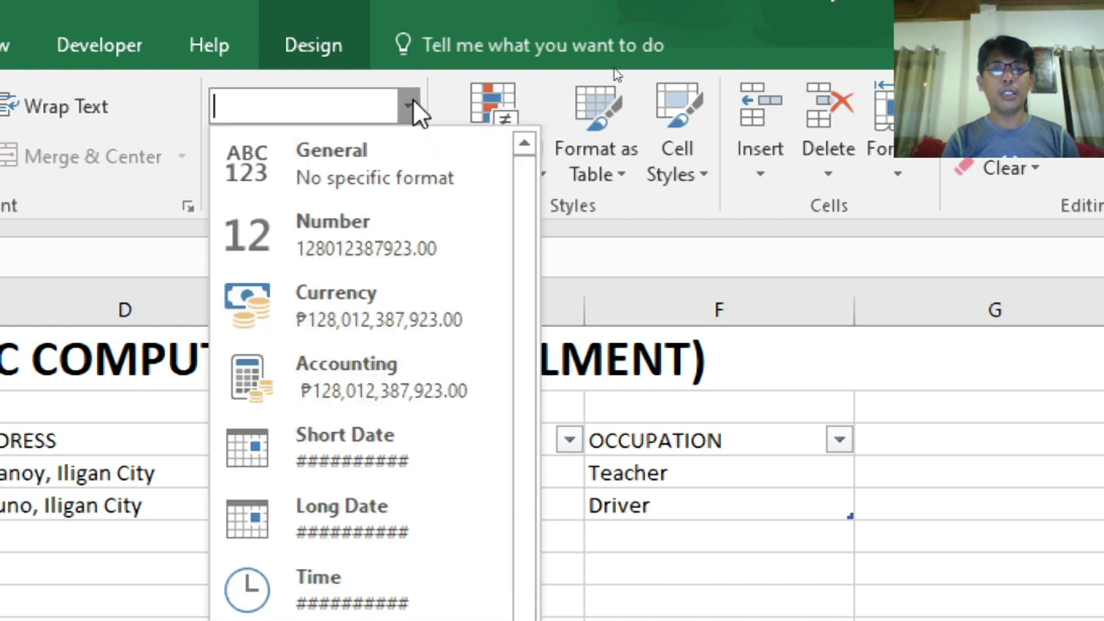
click(315, 244)
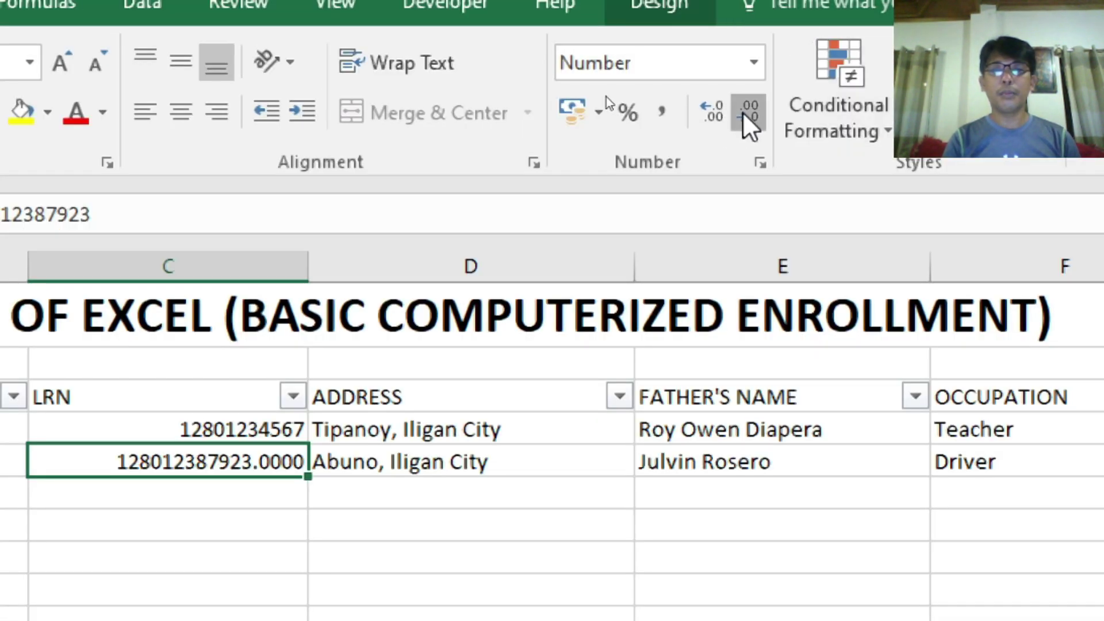
click(744, 114)
click(743, 112)
click(743, 113)
click(743, 112)
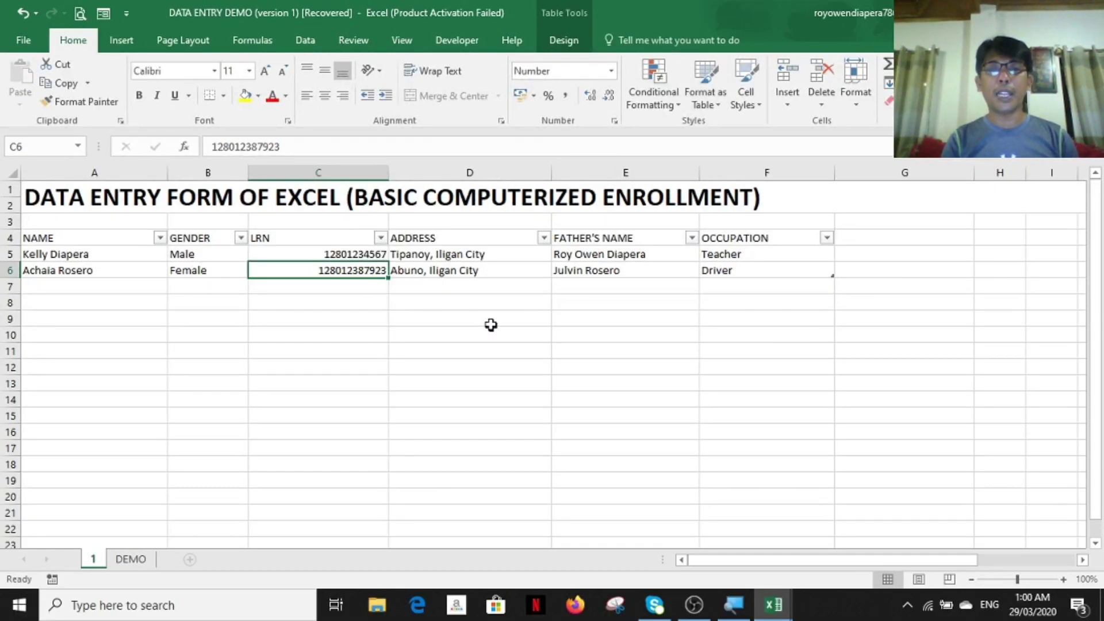
click(106, 14)
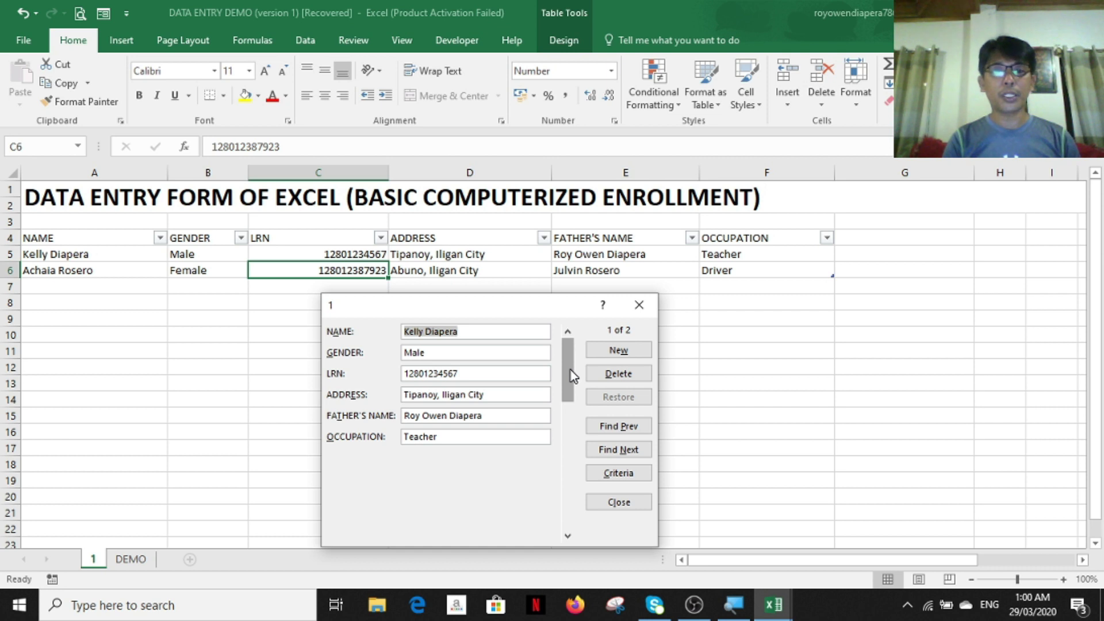
drag(573, 375, 577, 479)
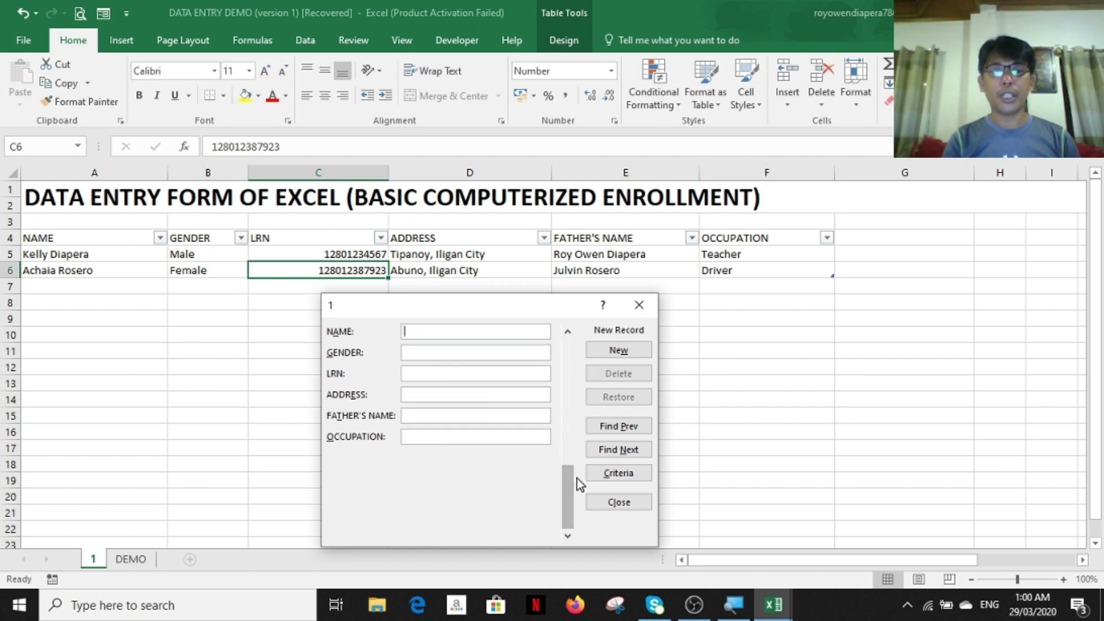
click(567, 334)
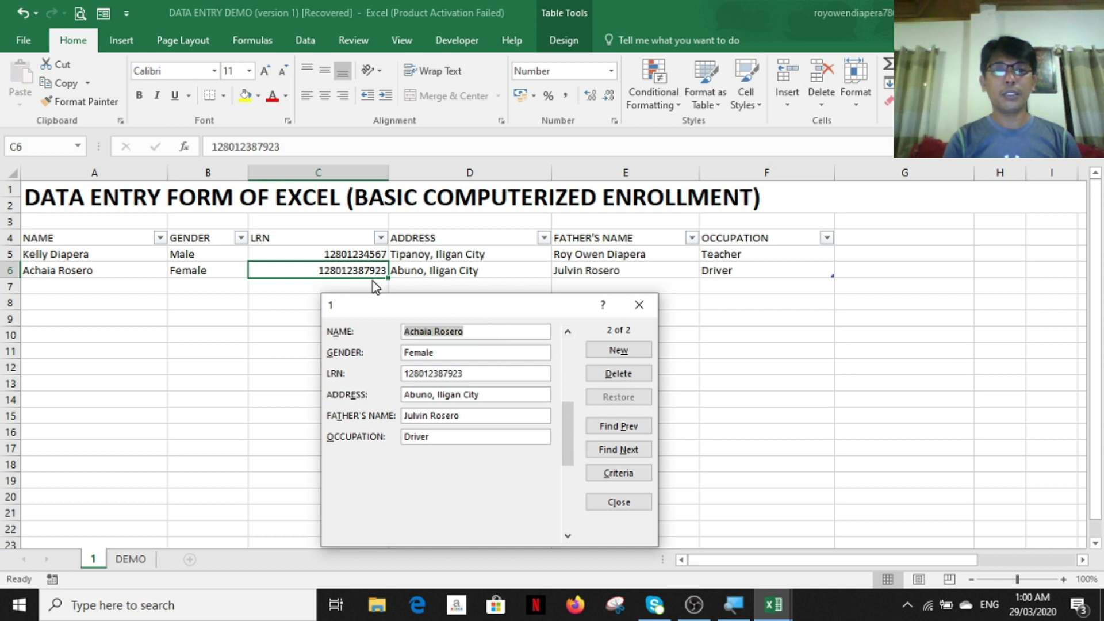
click(469, 375)
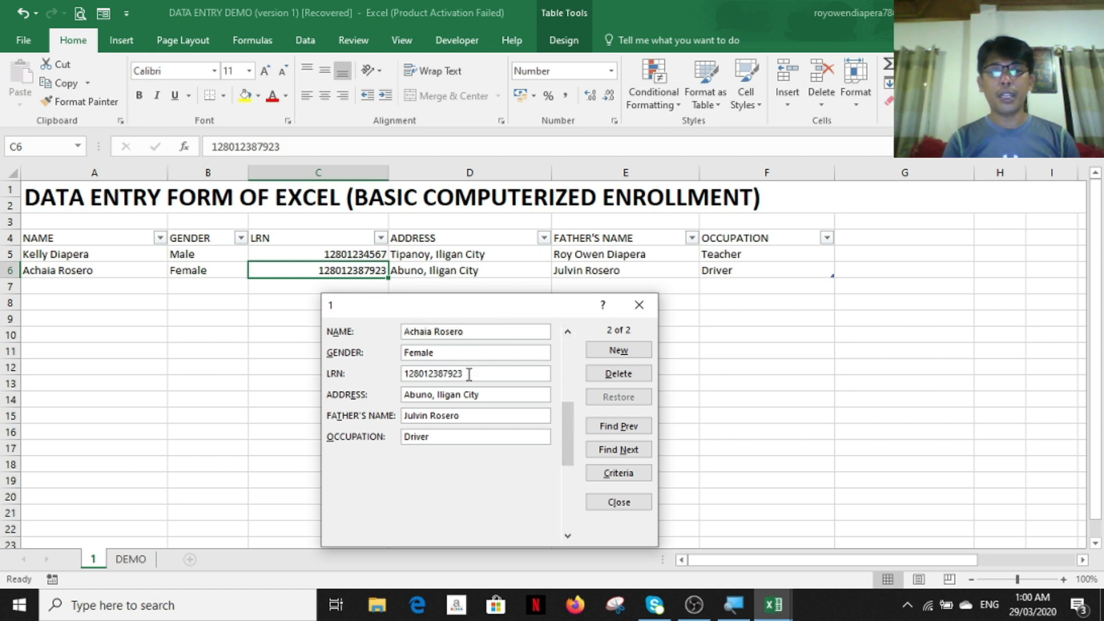
key(BackSpace)
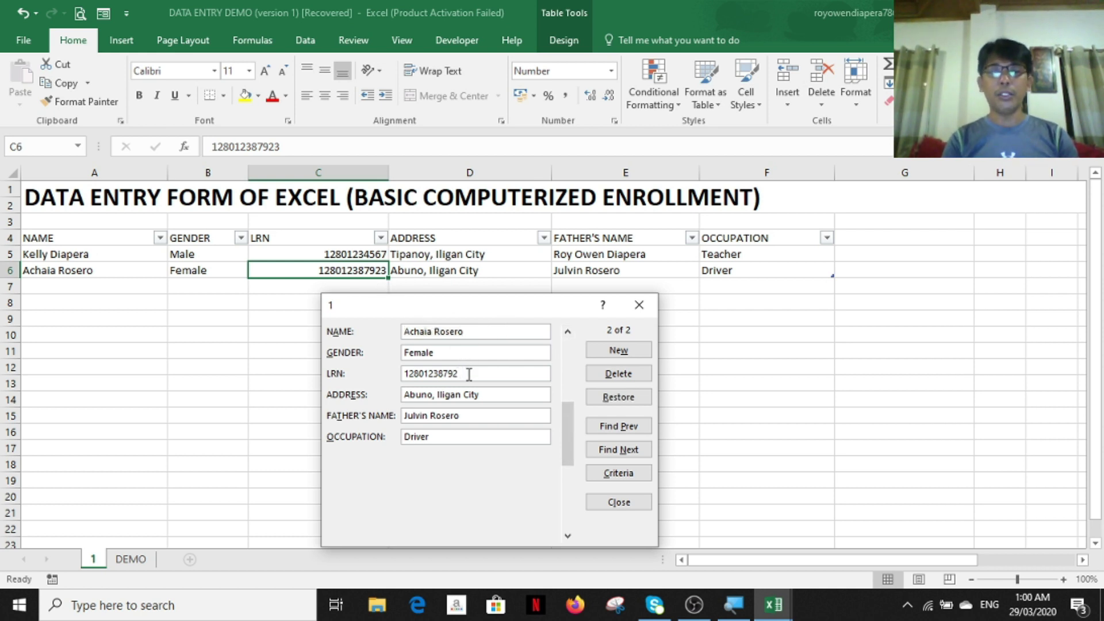
key(Return)
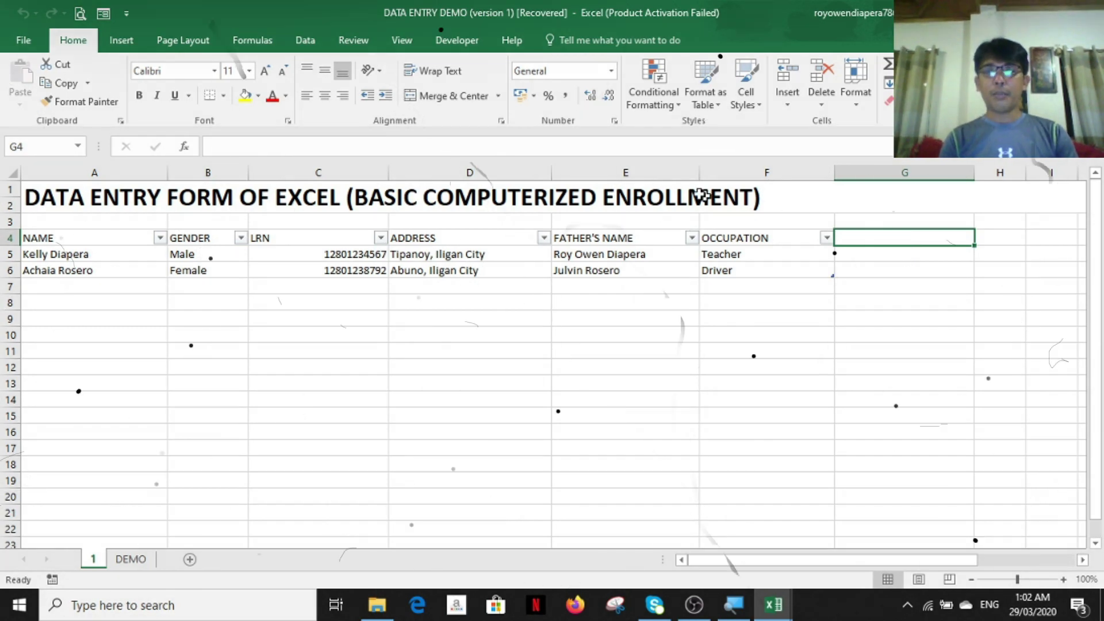
Enter the header ENROLLMENT STATUS in G4, extending the table to column G
click(668, 150)
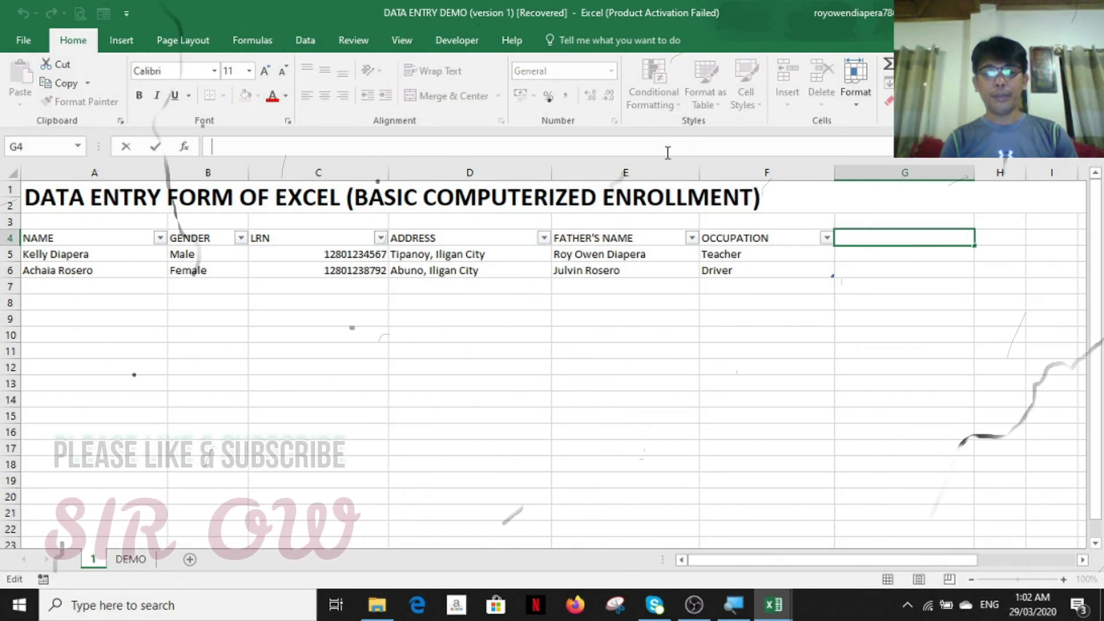
text(enroll)
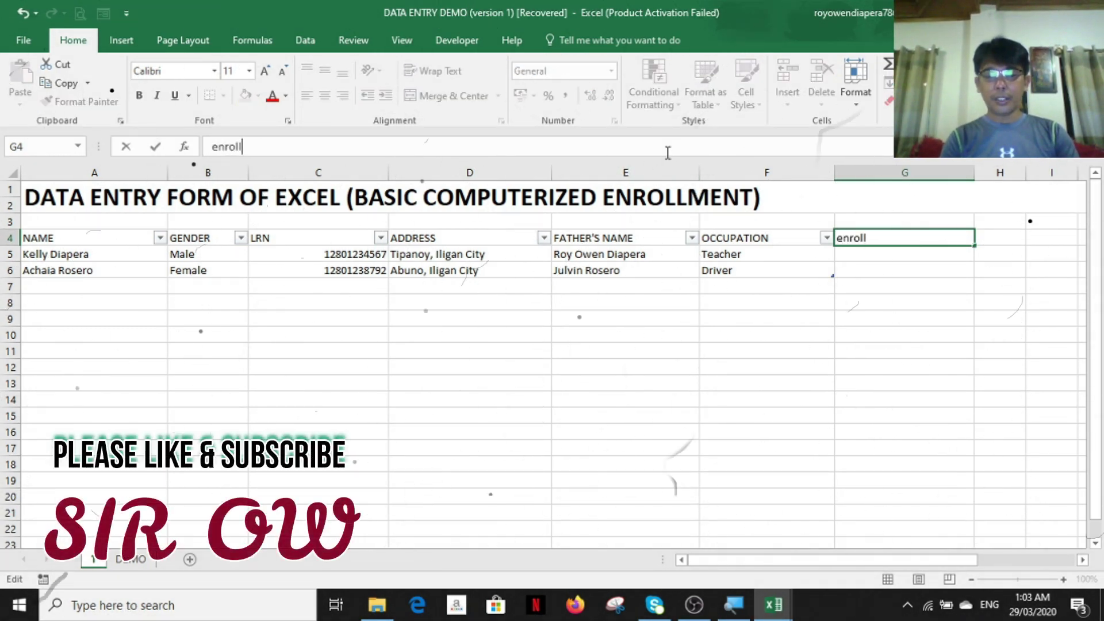
text(e)
key(BackSpace)
key(BackSpace)
key(BackSpace)
key(BackSpace)
key(BackSpace)
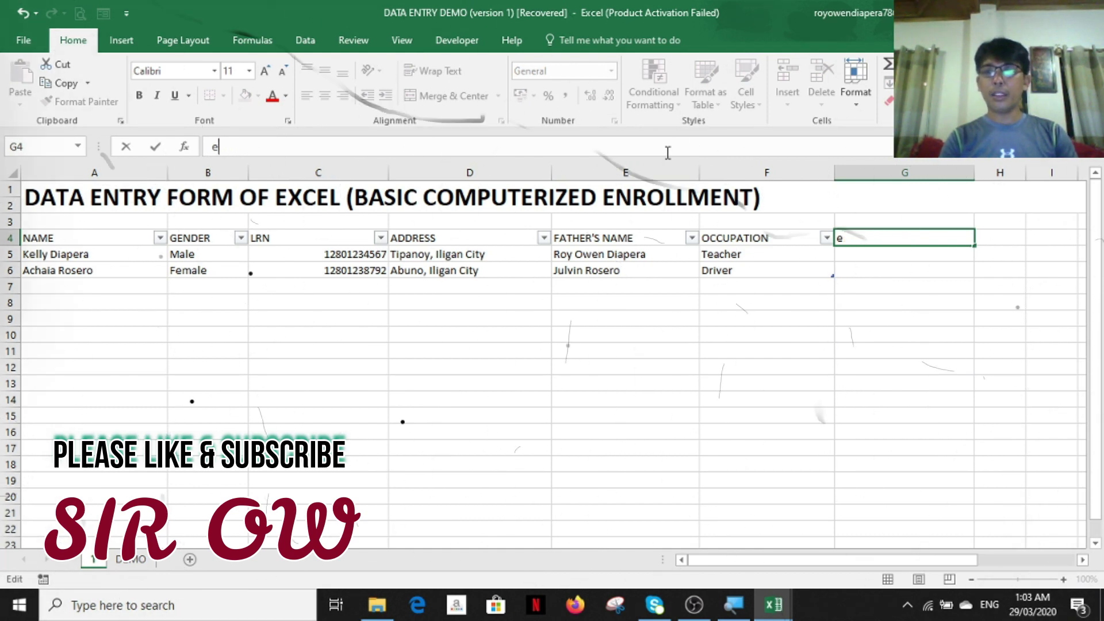
key(BackSpace)
text(EN)
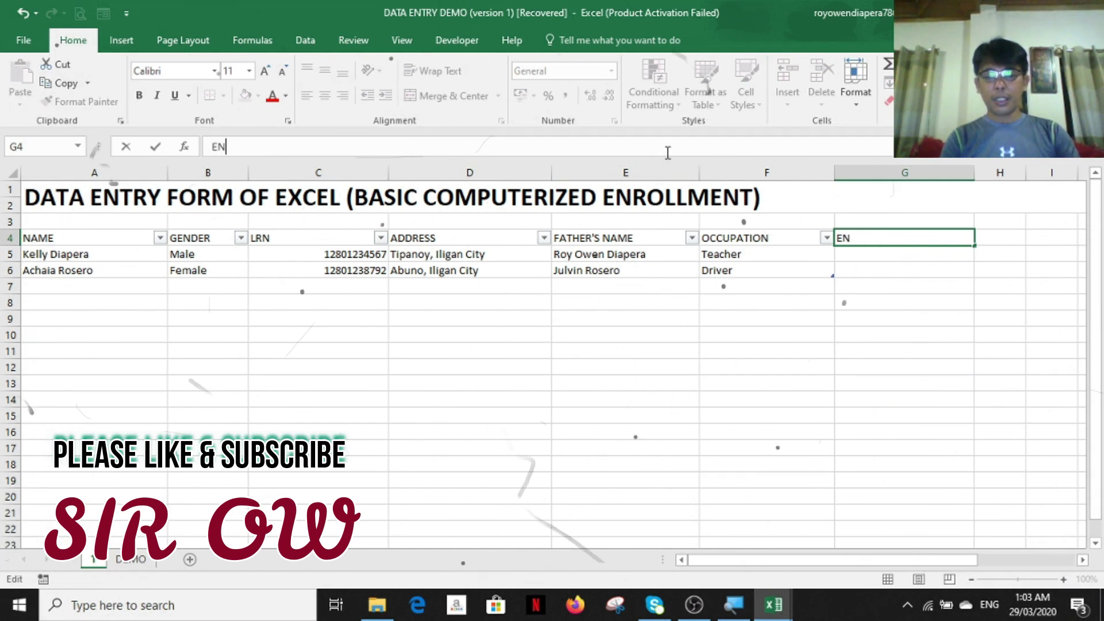
text(ROLLMENT)
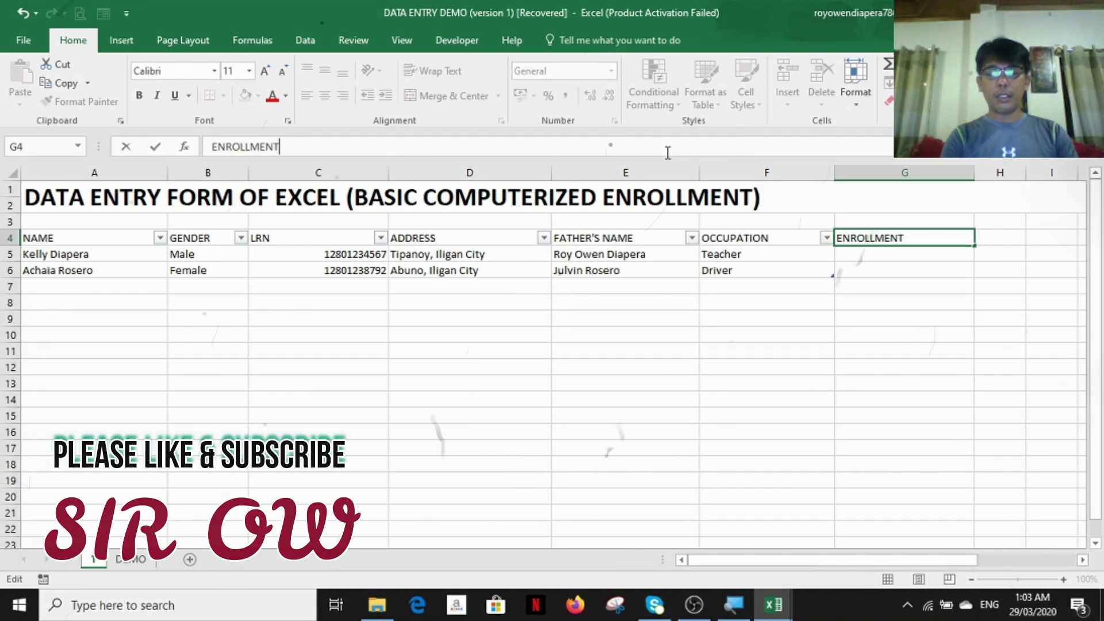
text( STATUS)
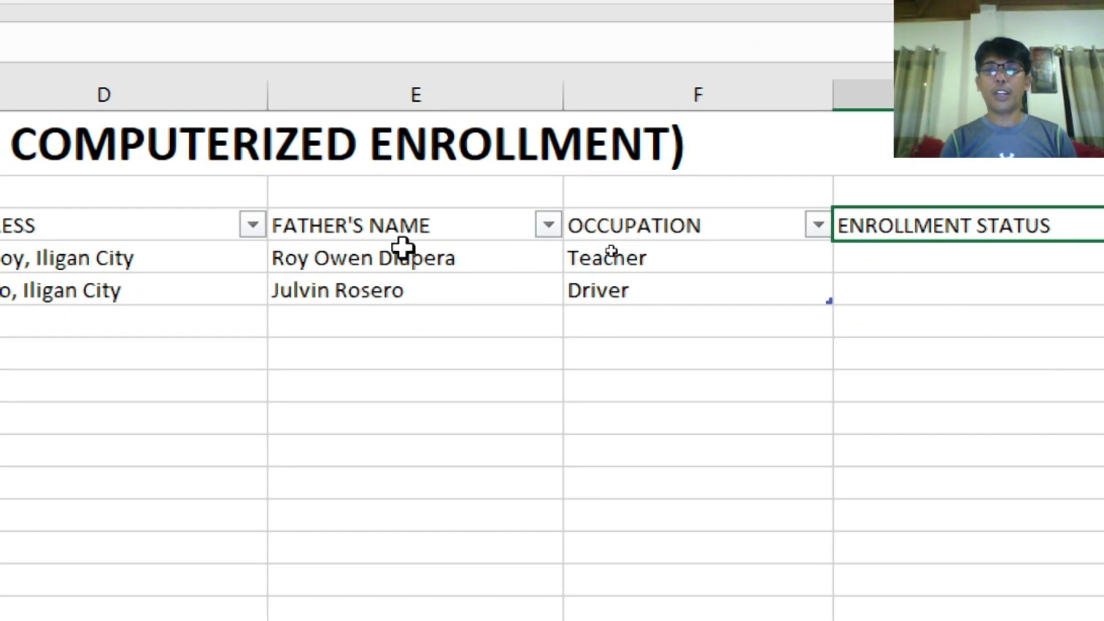
click(281, 260)
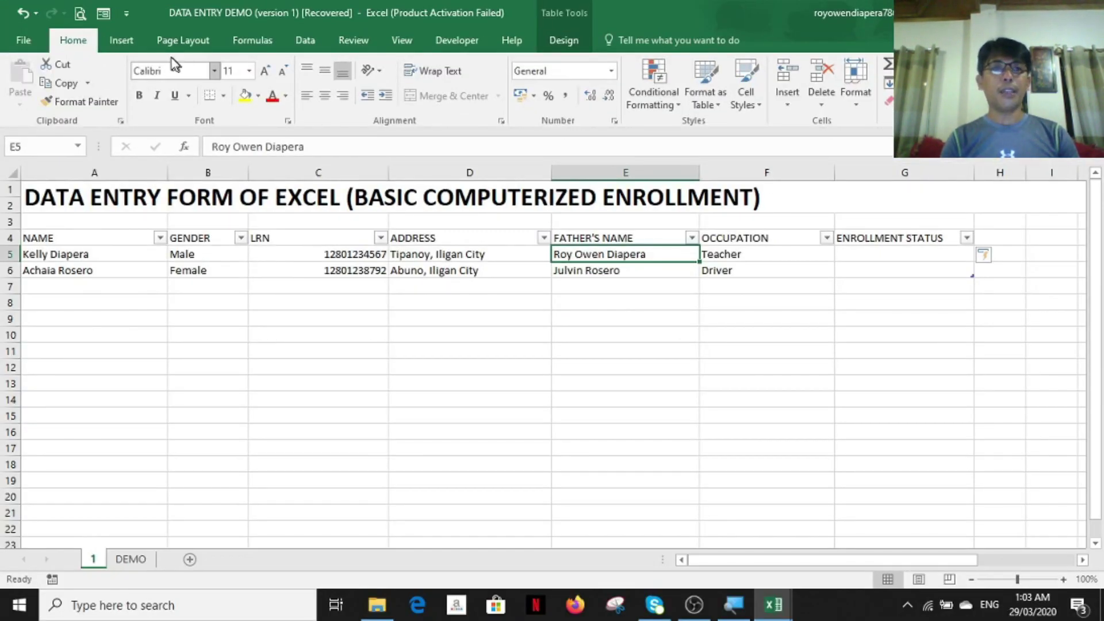
Use the data form to give the first student an ENROLLMENT STATUS of Temporary Enrolled
click(104, 15)
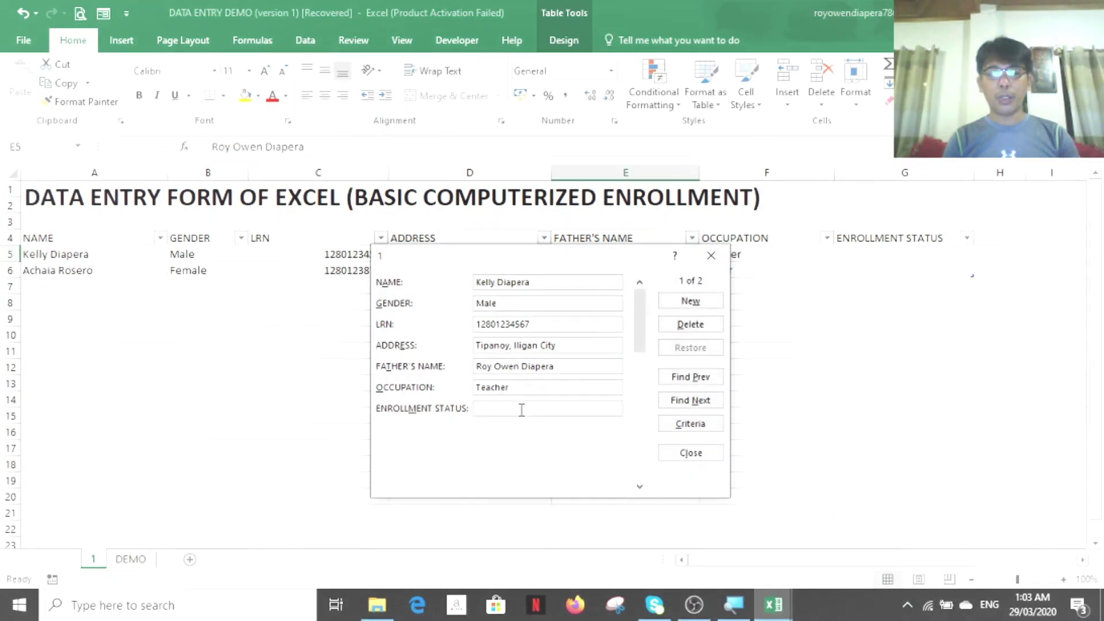
click(521, 410)
text(t)
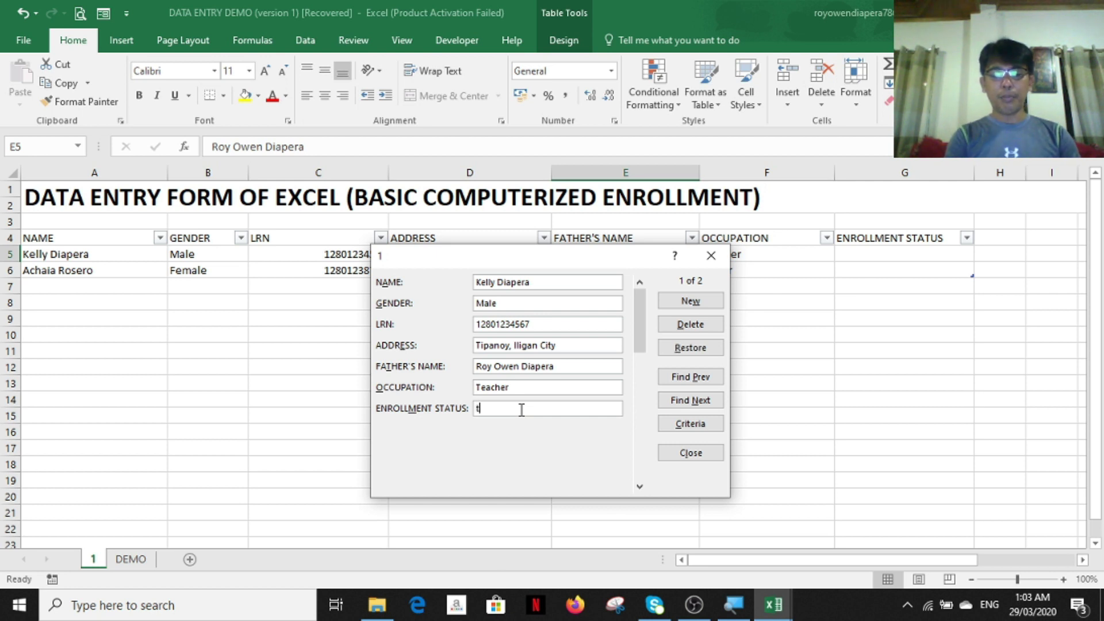
text(EMPORAR)
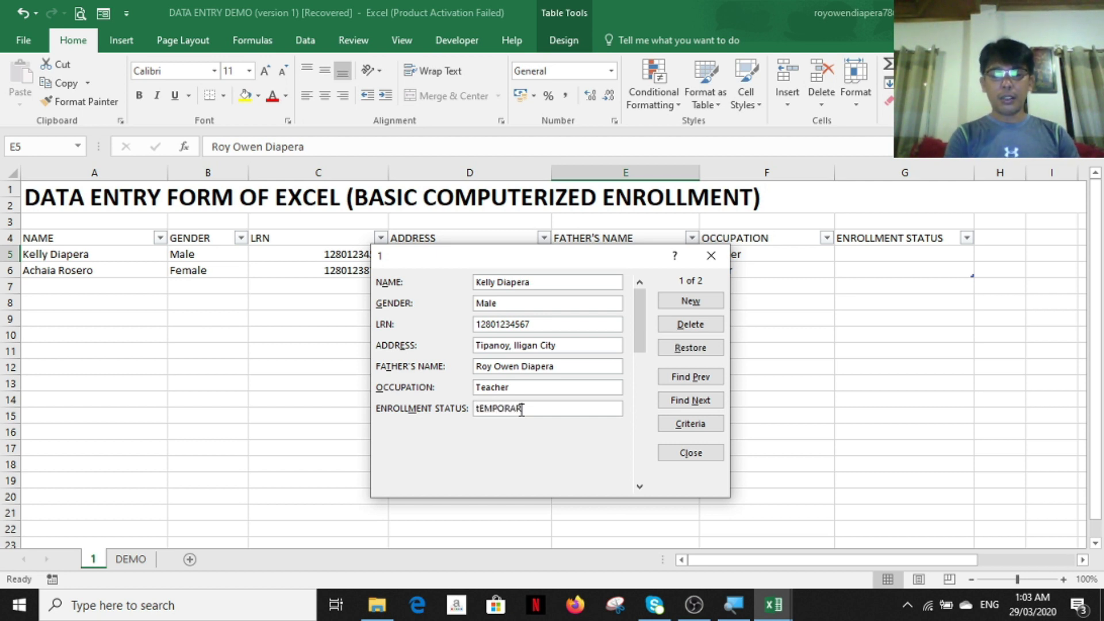
text(Y)
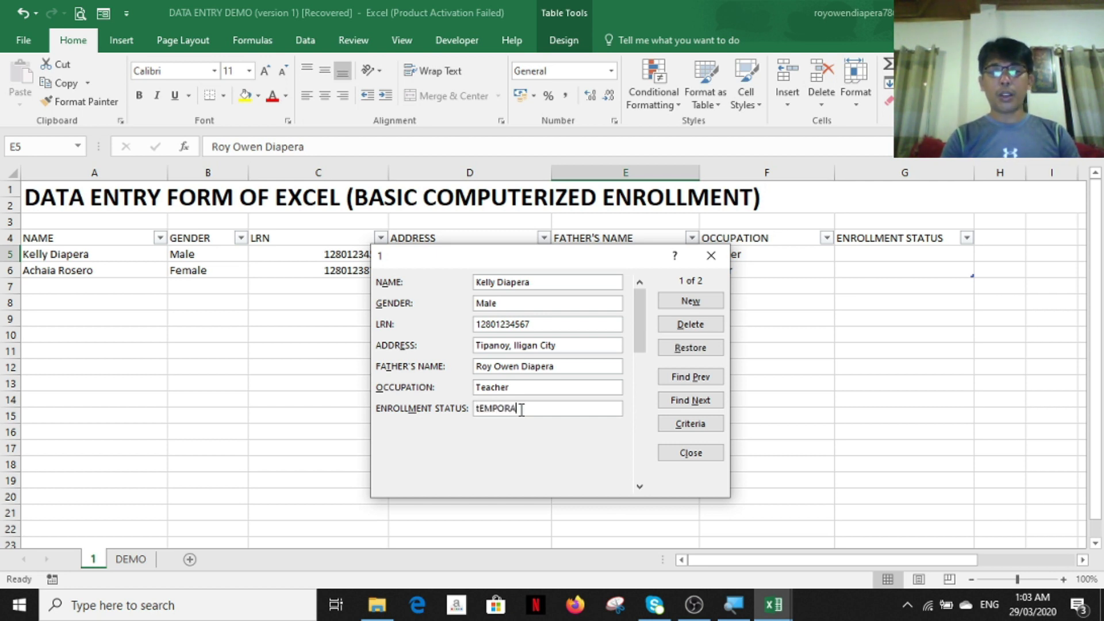
key(Caps_Lock)
text(Te)
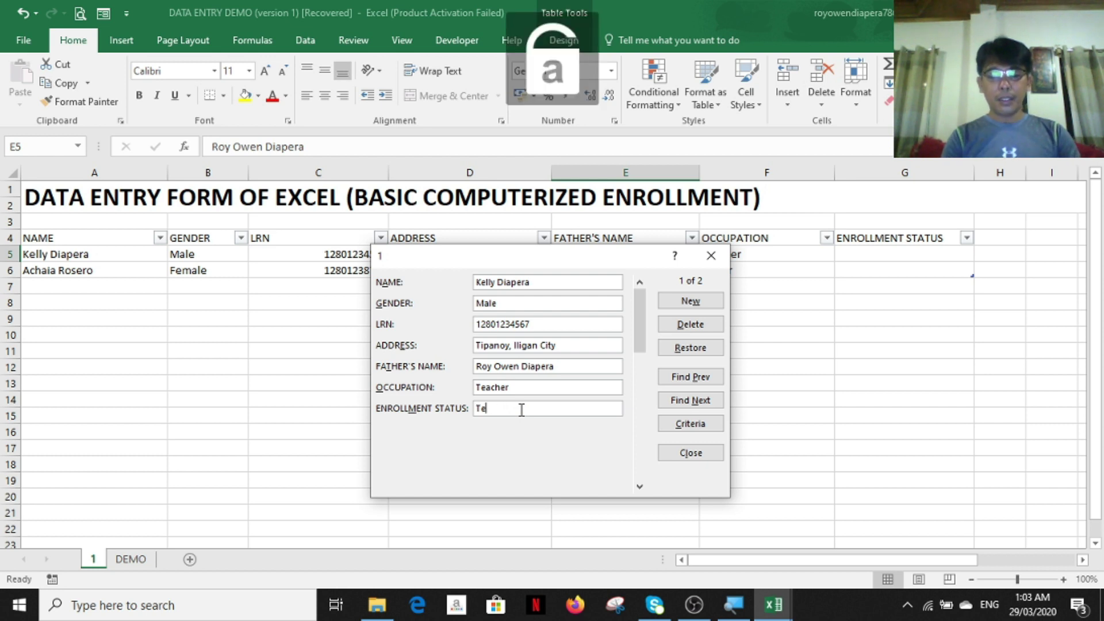
text(mporary)
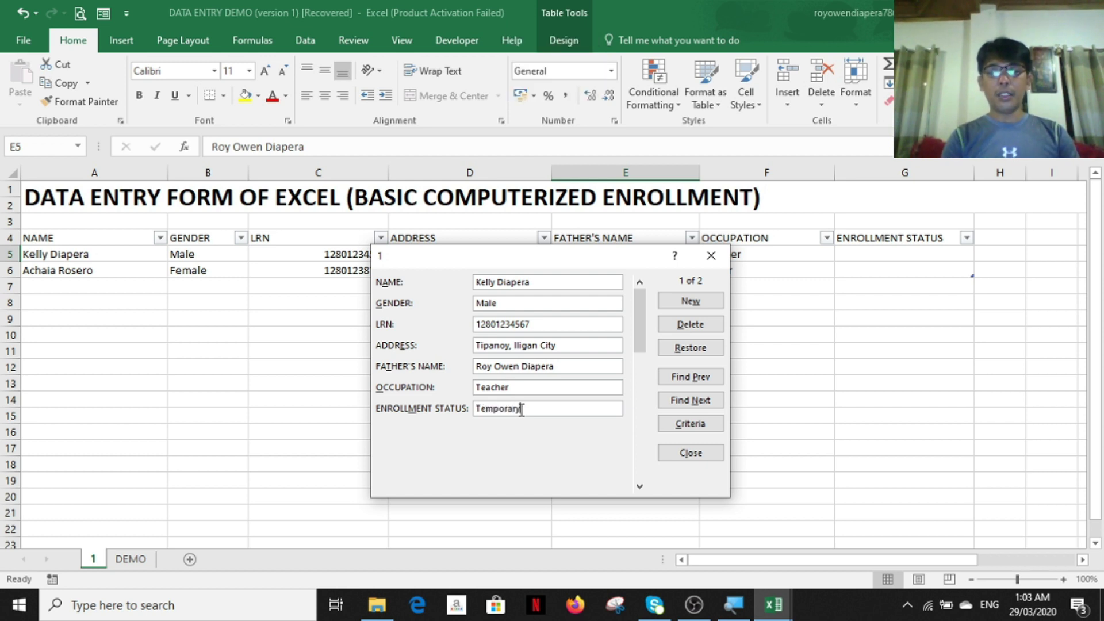
text( Enrolle)
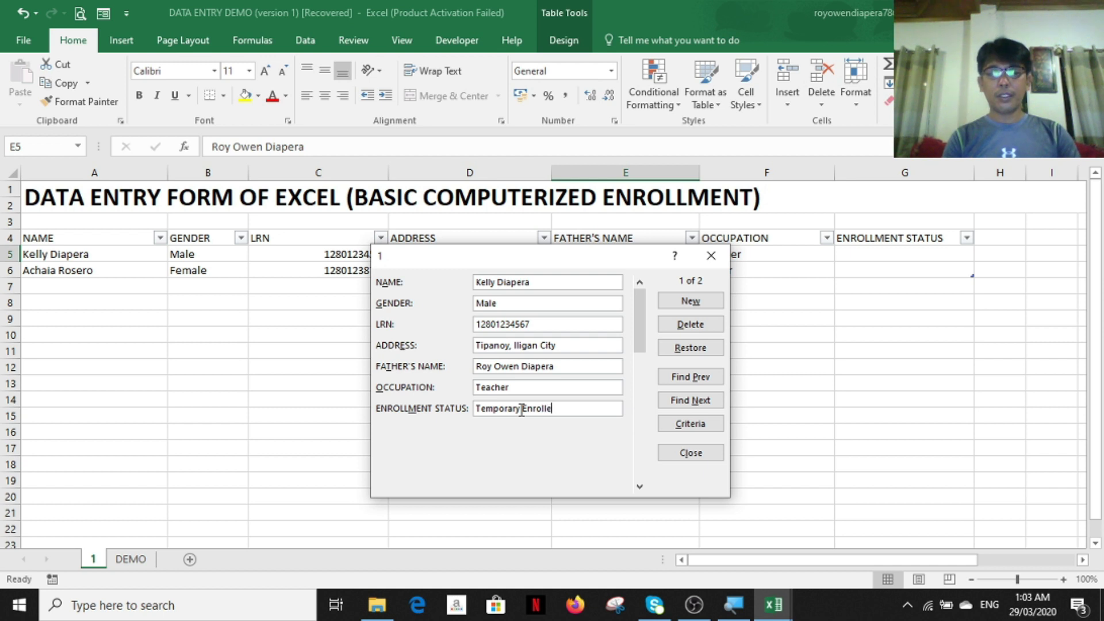
text(d)
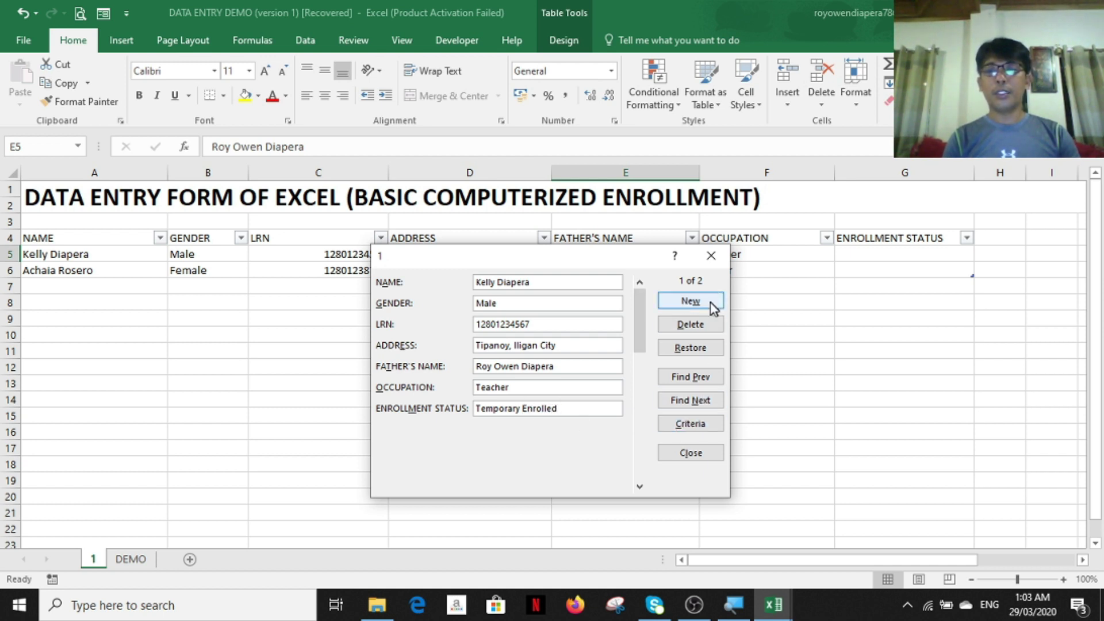
key(Return)
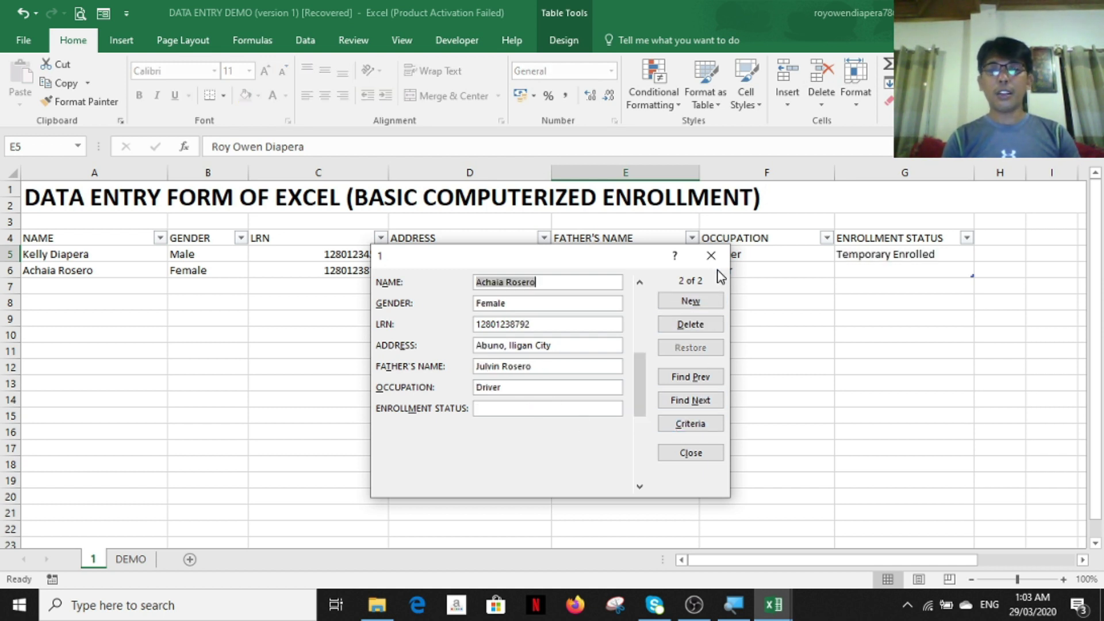
Enter Not Enrolled as the second student's status, then close the data form
click(508, 408)
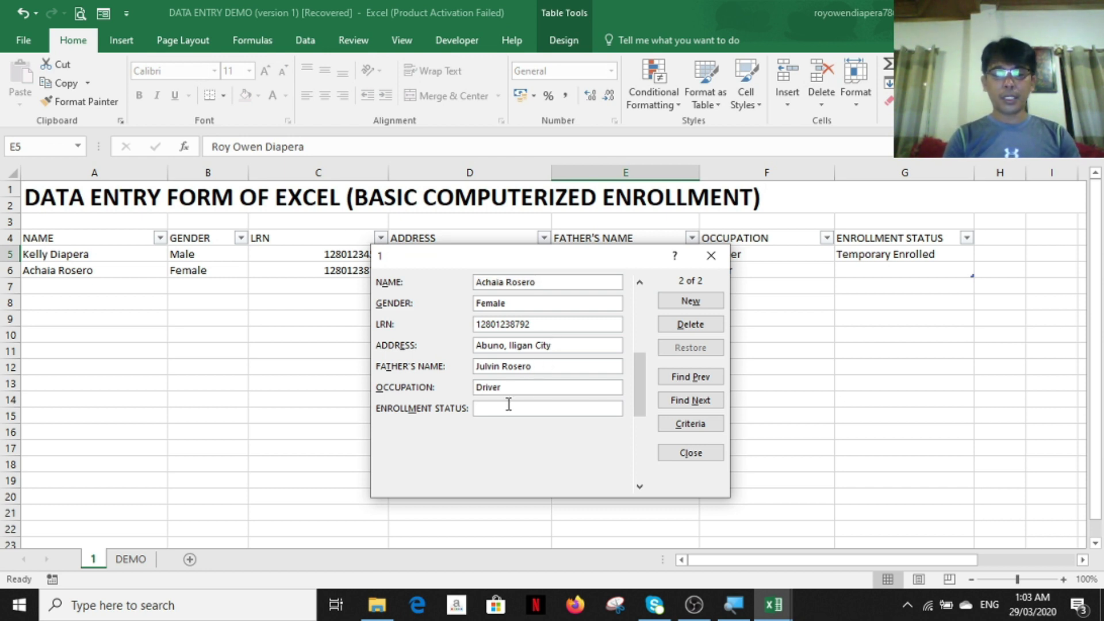
text(Not Enrolled)
key(Return)
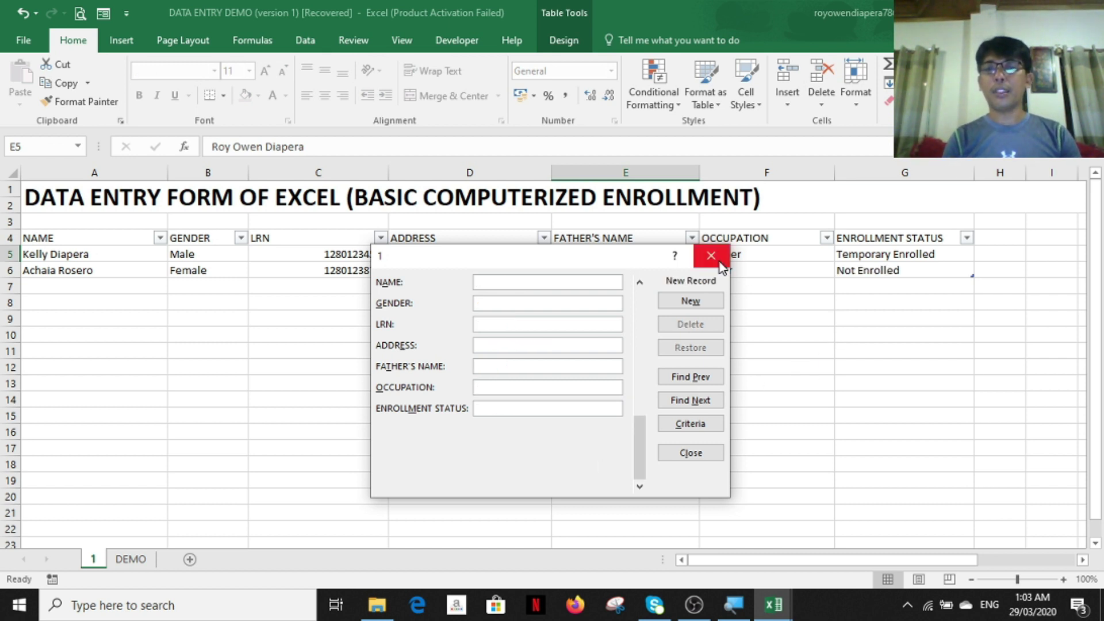
click(714, 453)
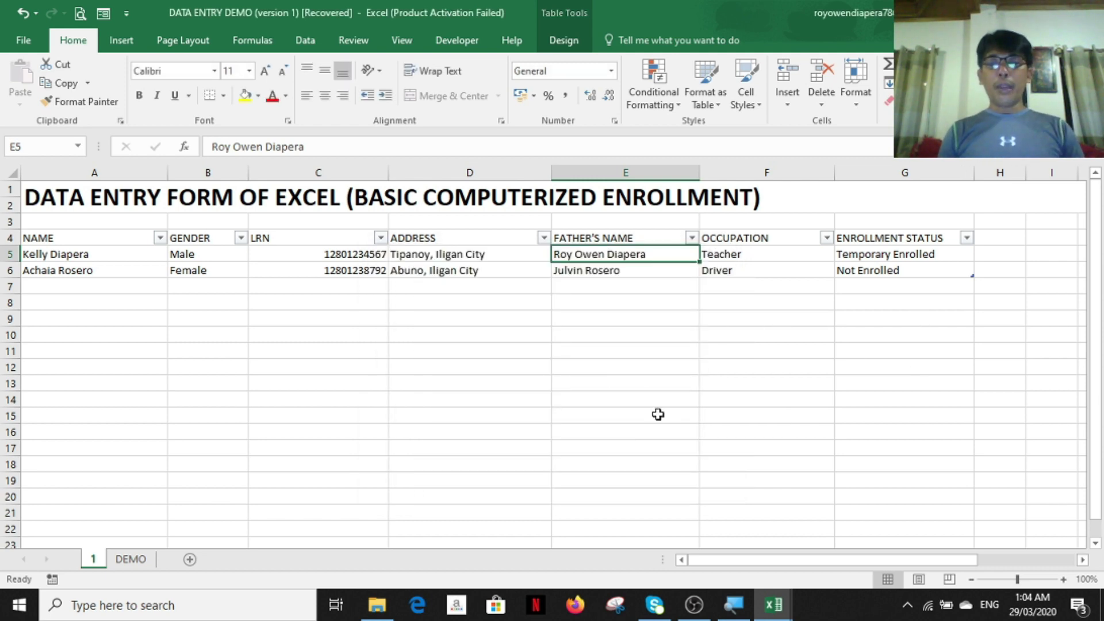
On the DEMO sheet, convert the student list at A2 into a table with Ctrl+T
click(132, 559)
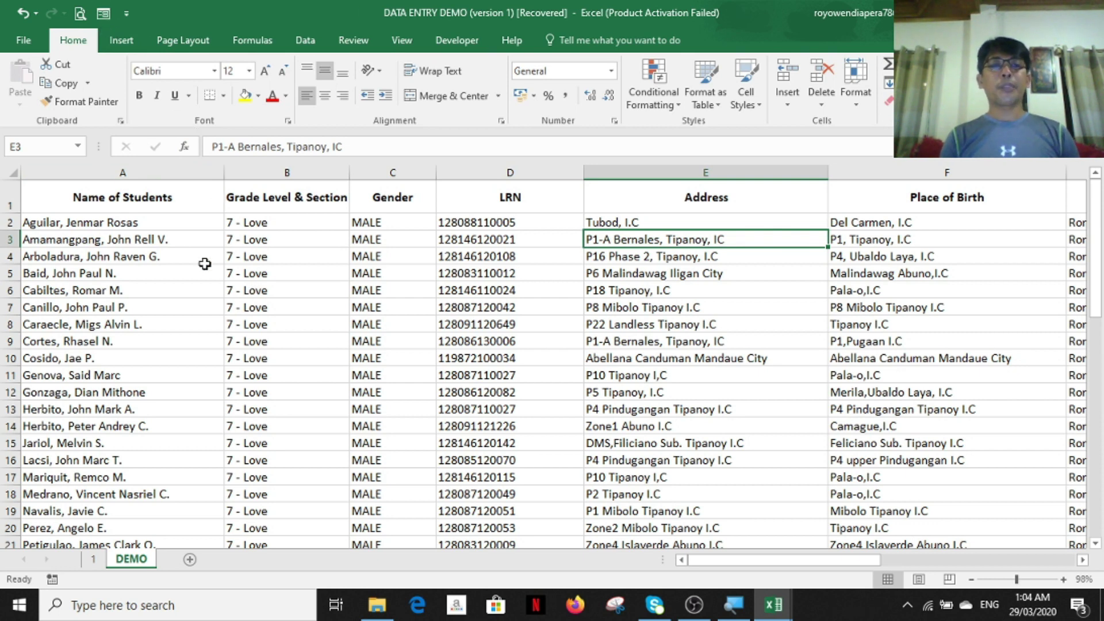
click(147, 223)
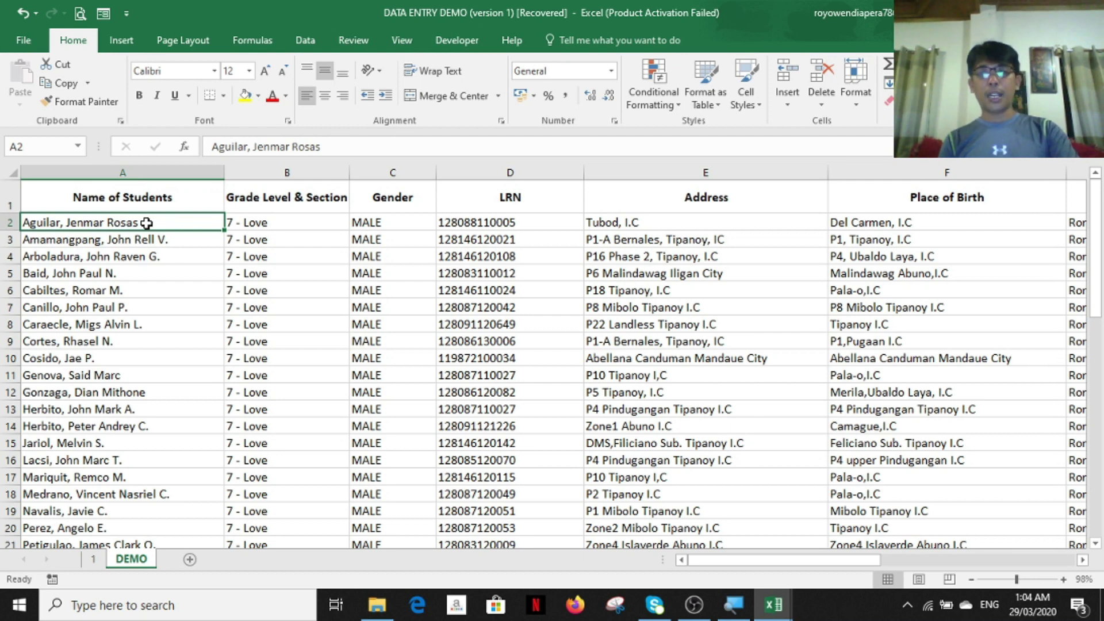
key(ctrl+t)
click(540, 418)
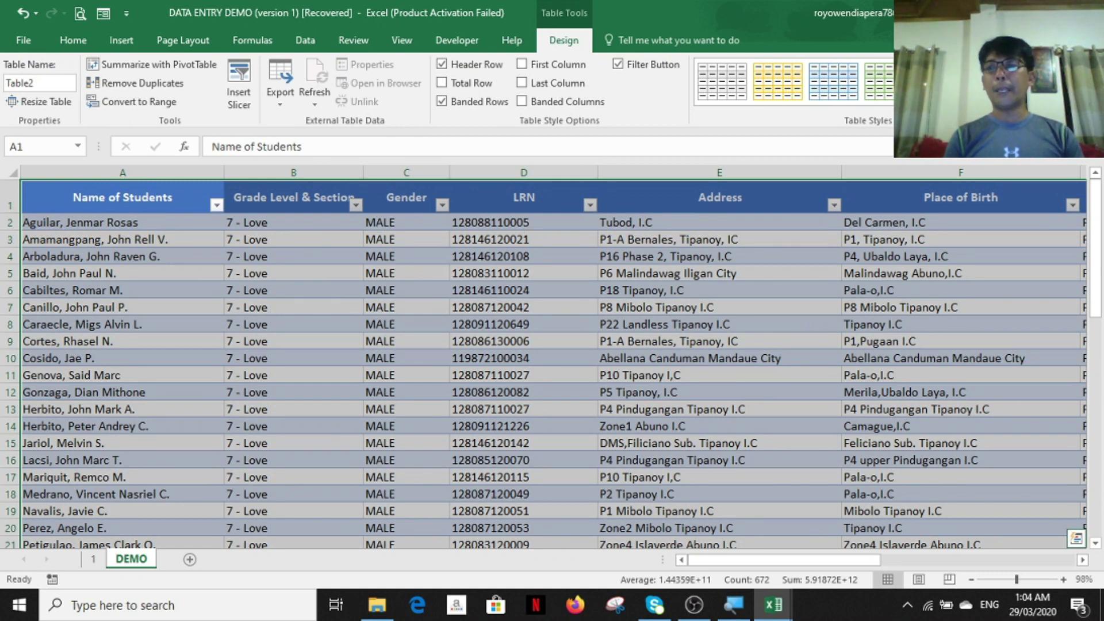
Apply the None table style to Table2, then select cell E4
click(1039, 110)
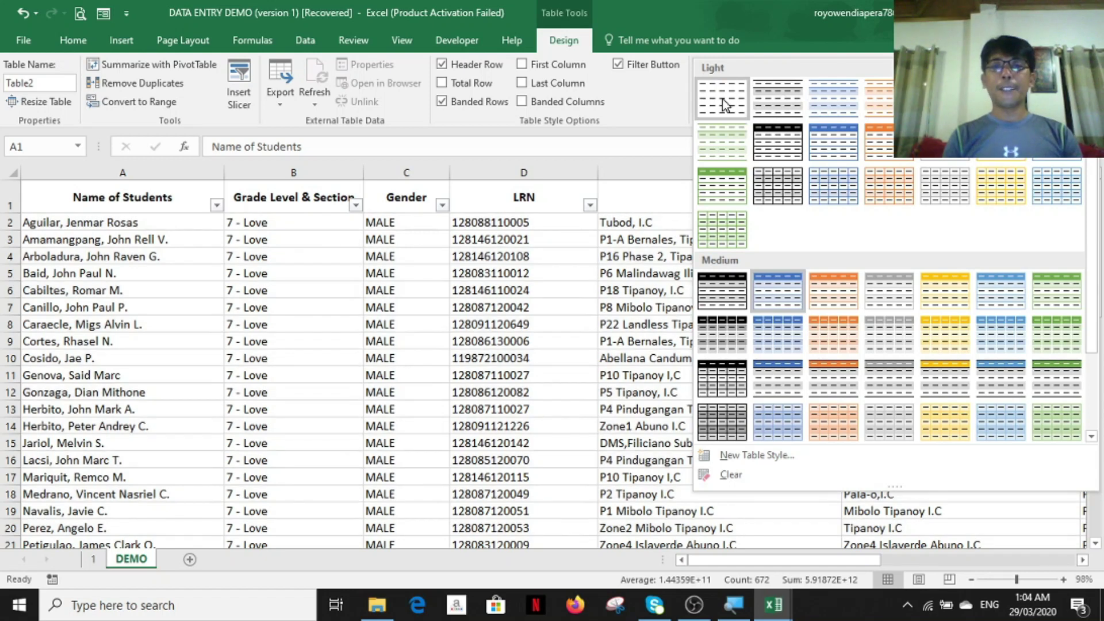
click(723, 105)
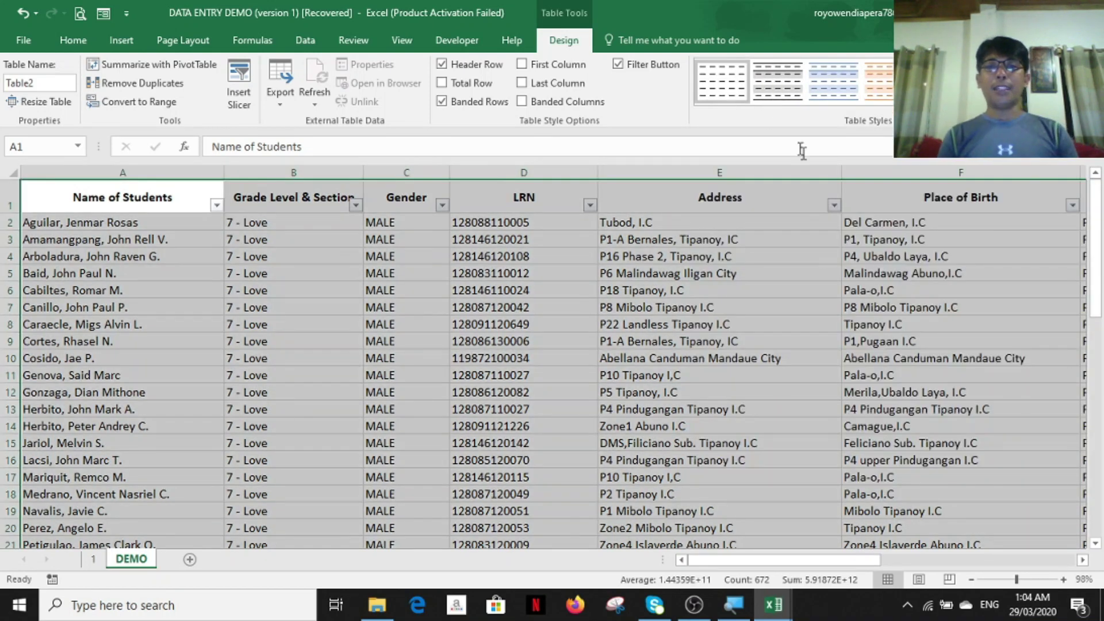
click(814, 258)
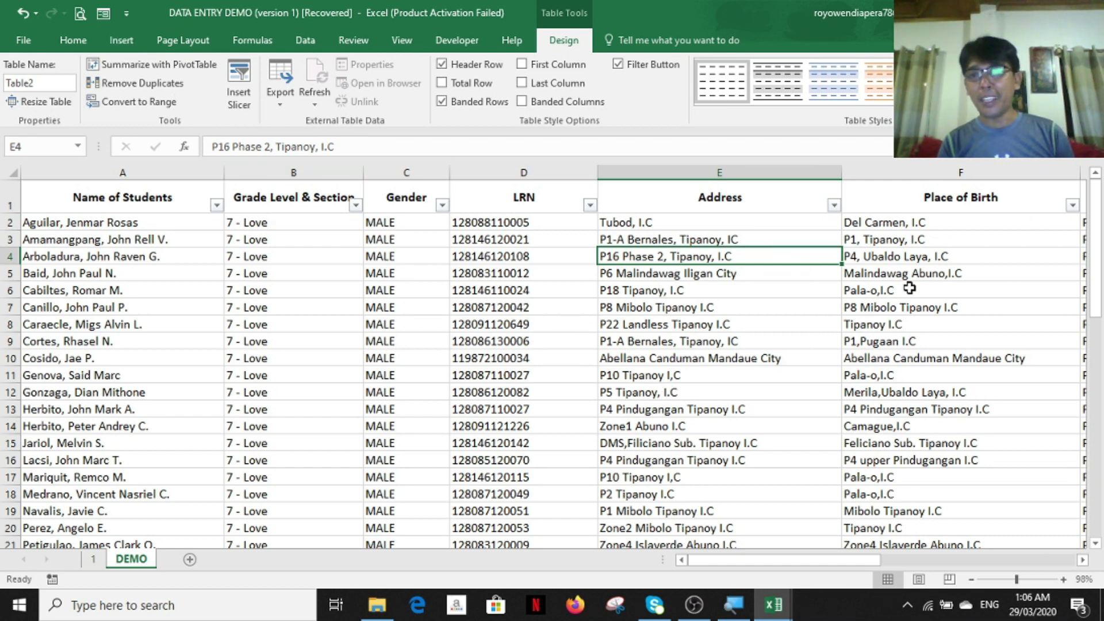
click(105, 17)
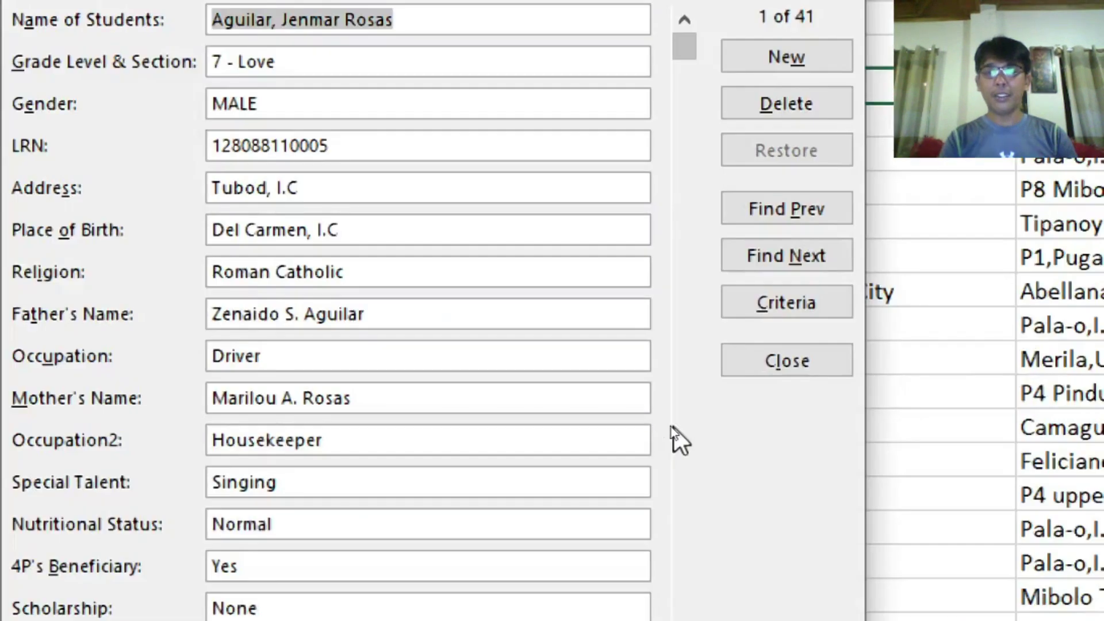
click(771, 311)
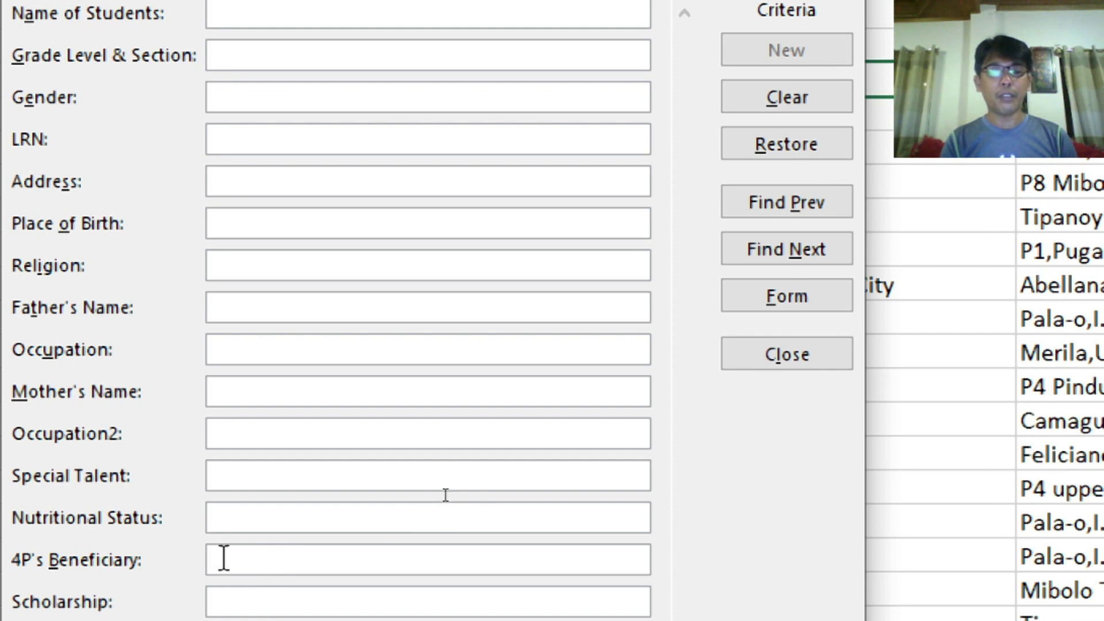
text(yes)
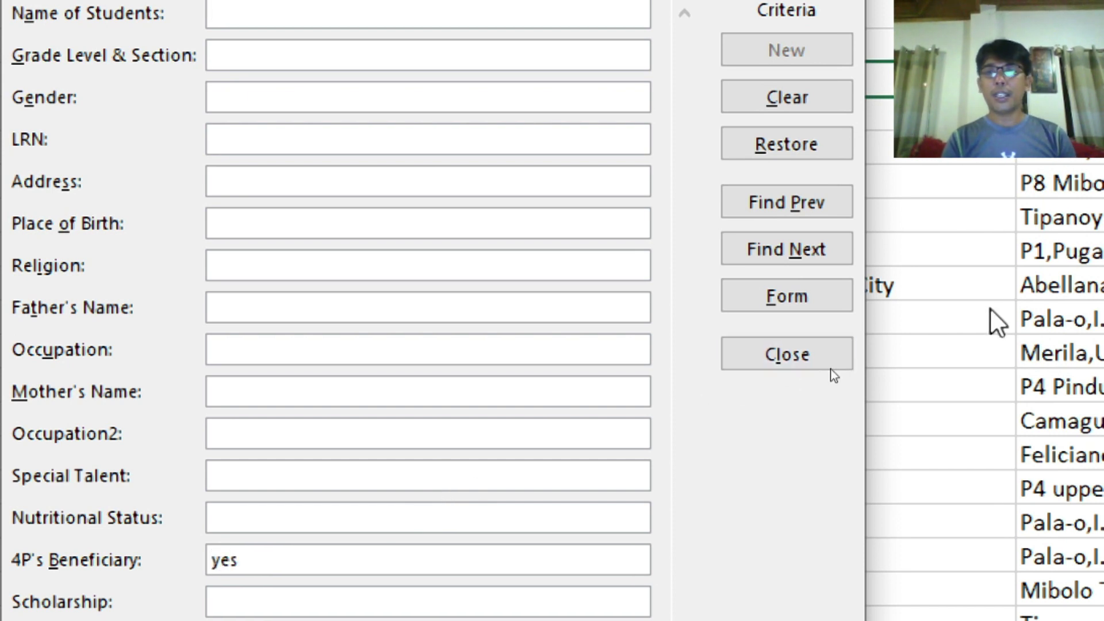
click(805, 253)
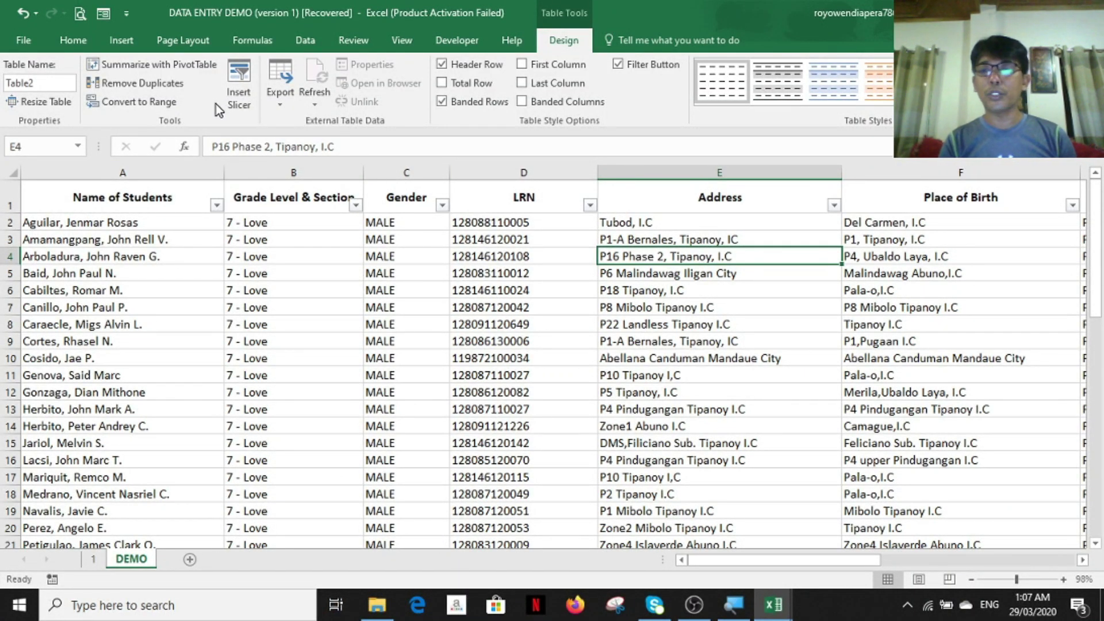
click(108, 19)
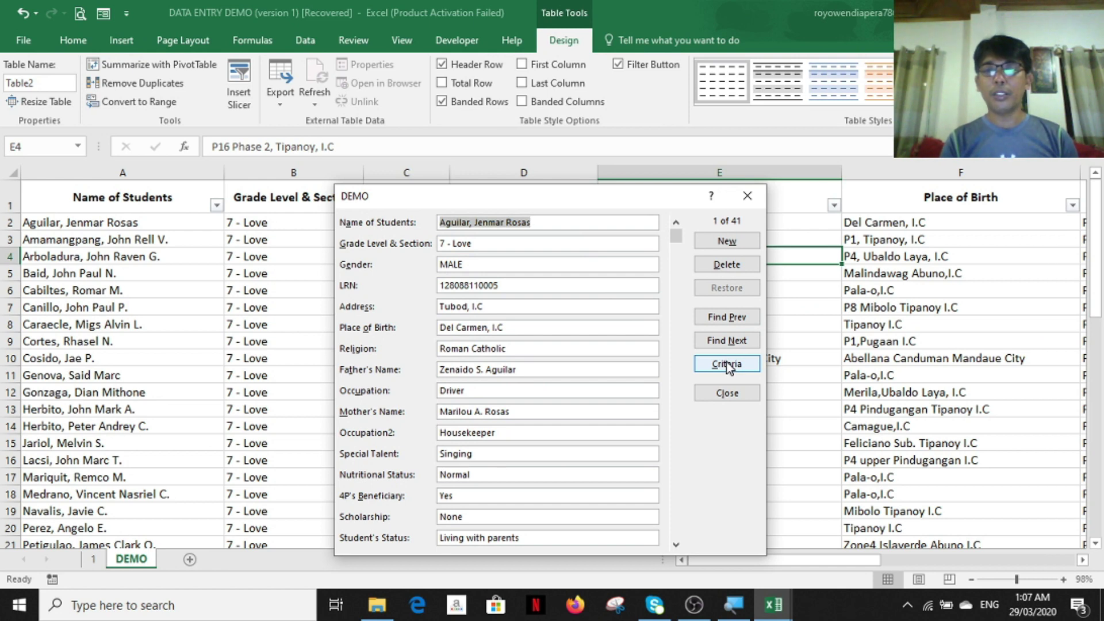
click(727, 365)
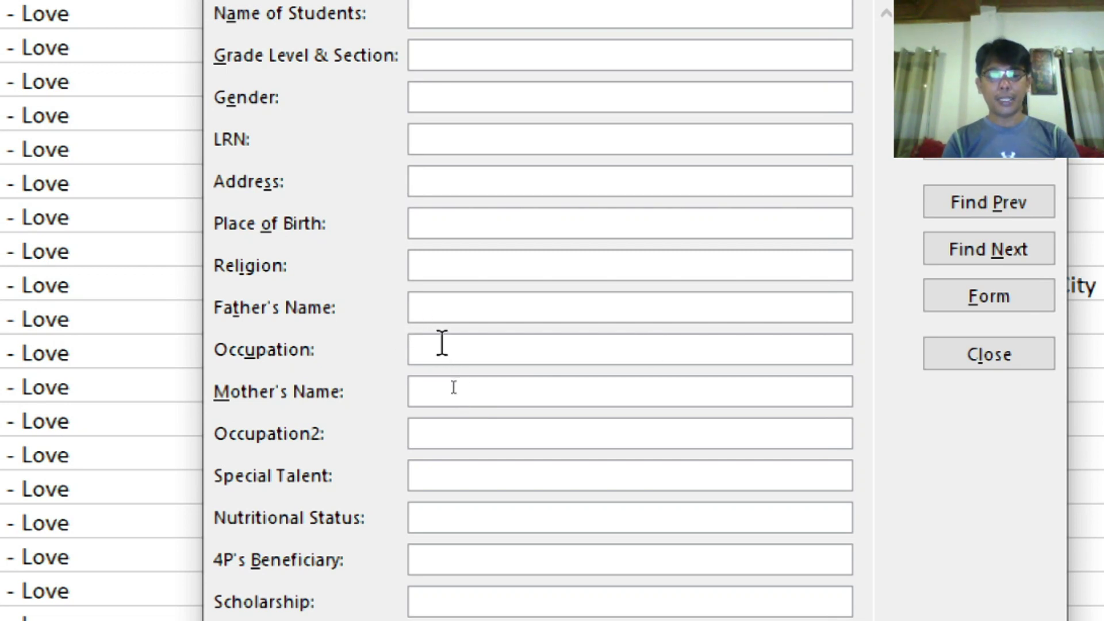
click(441, 345)
text(driver)
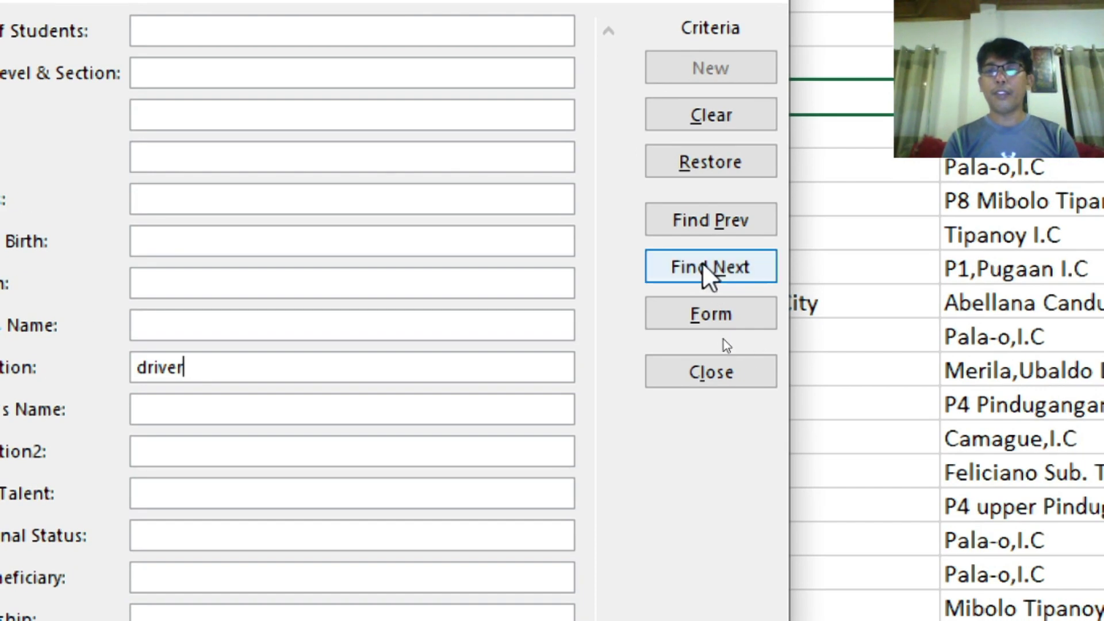
click(702, 262)
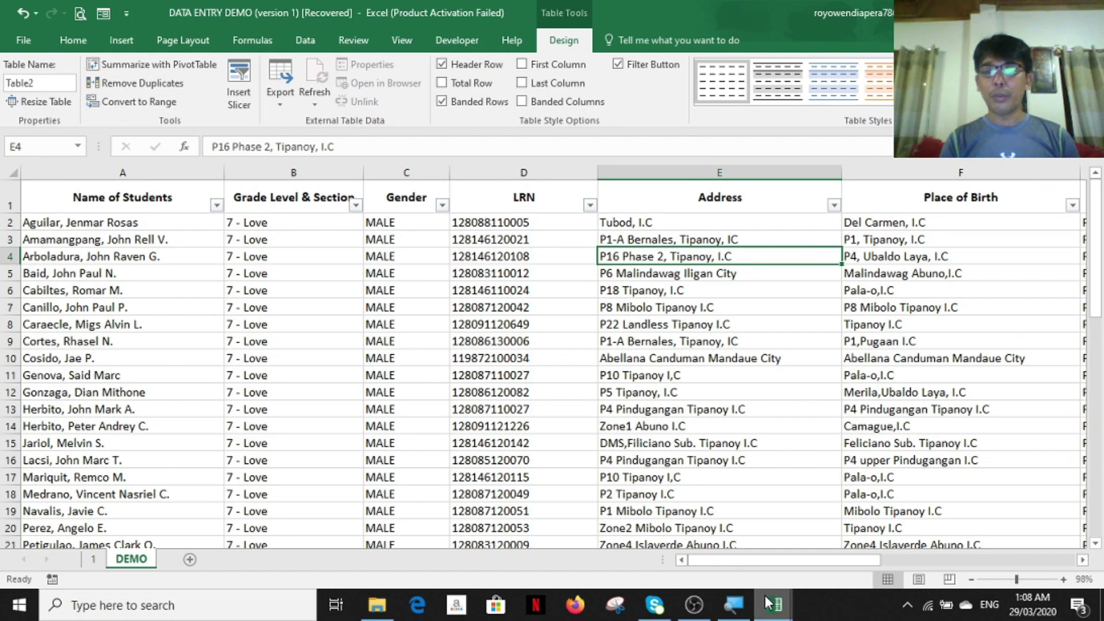
In the BASIC SCHOOL DATA ENTRY_2019 EDITION workbook, search the data form for a CARPENTER occupation
click(811, 558)
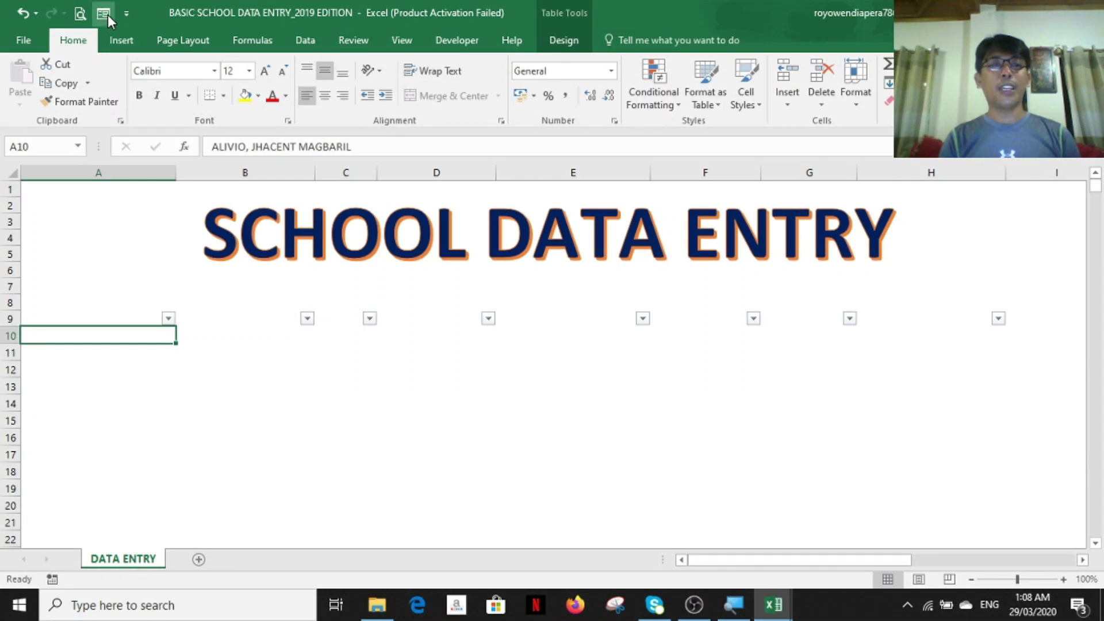
click(106, 13)
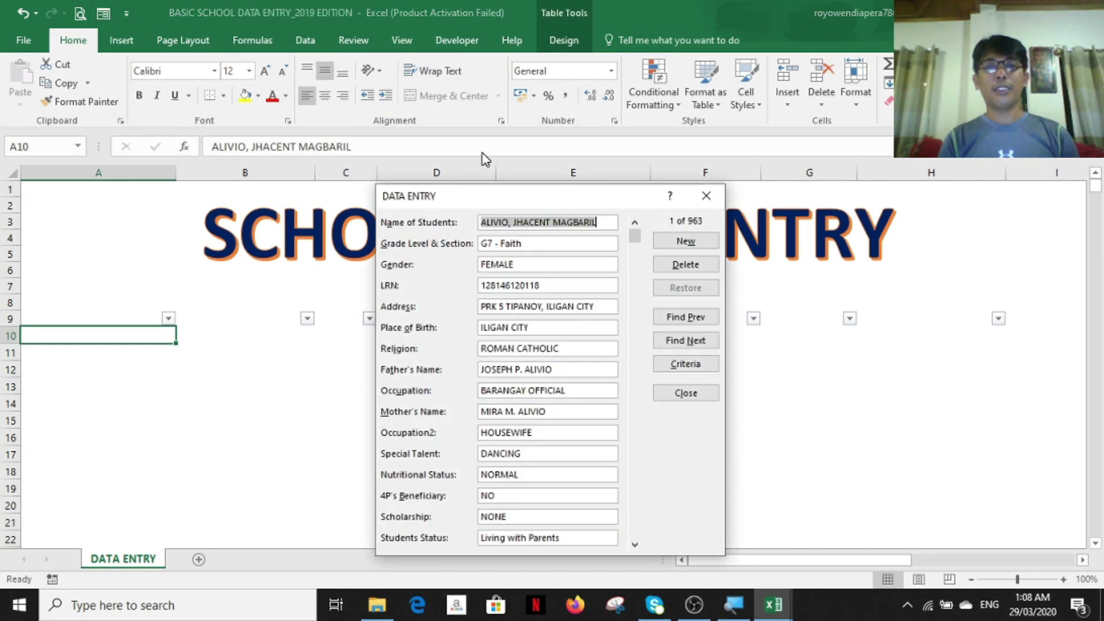
click(685, 365)
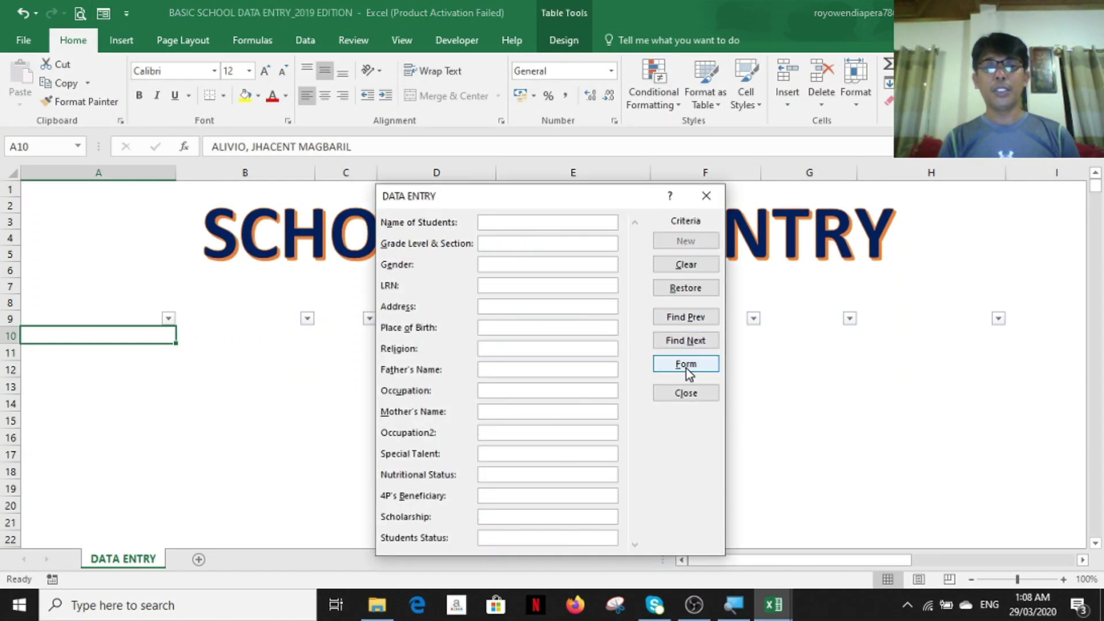
click(496, 390)
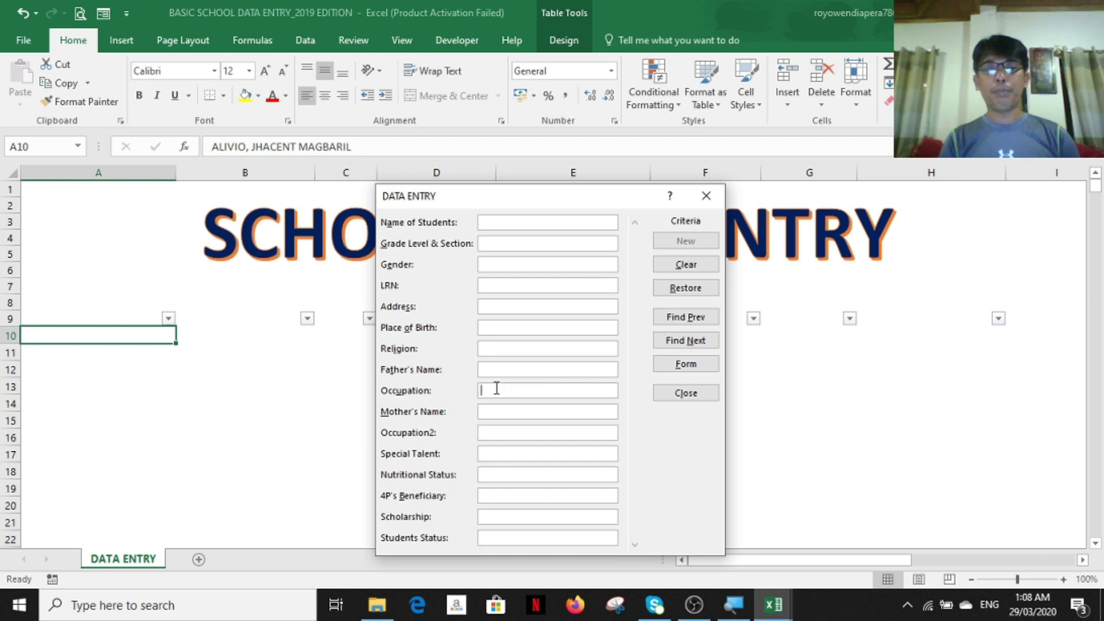
text(carpenter)
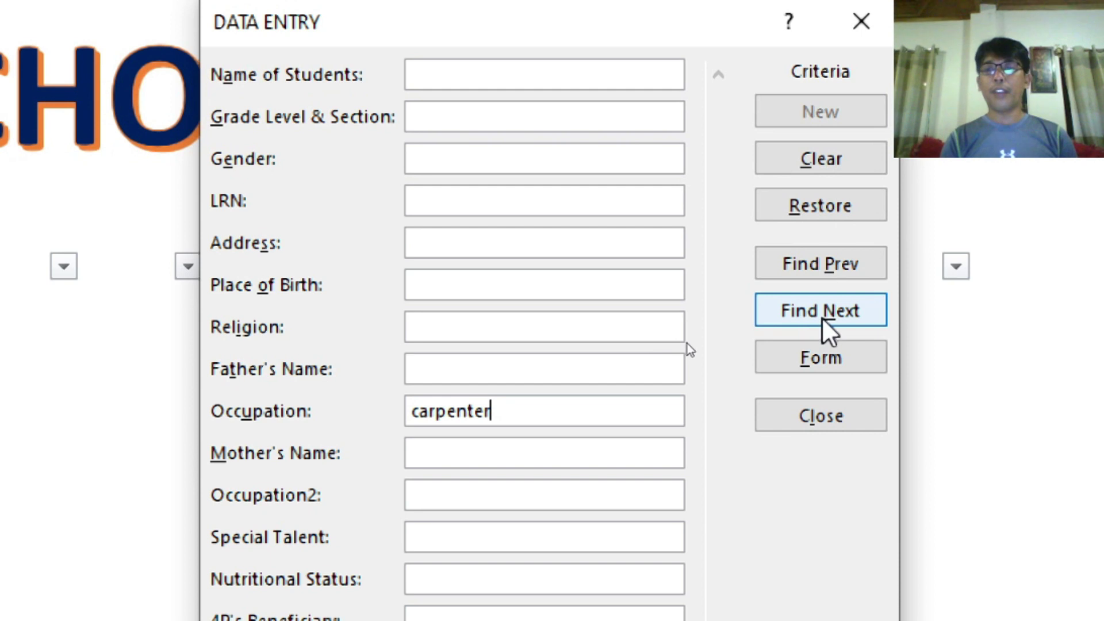
click(823, 321)
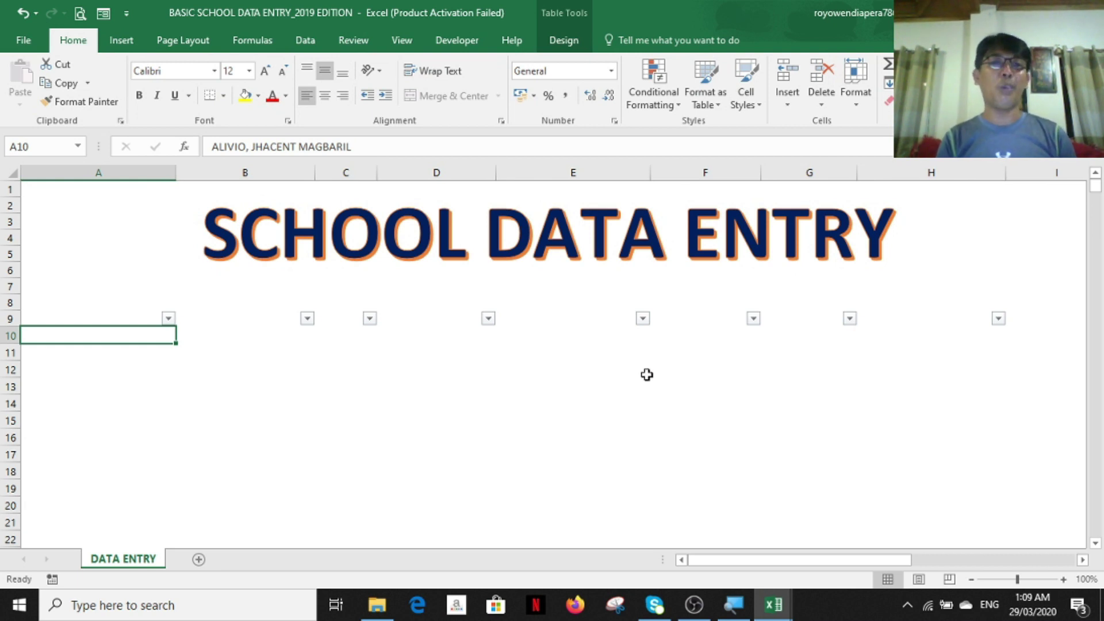
click(437, 304)
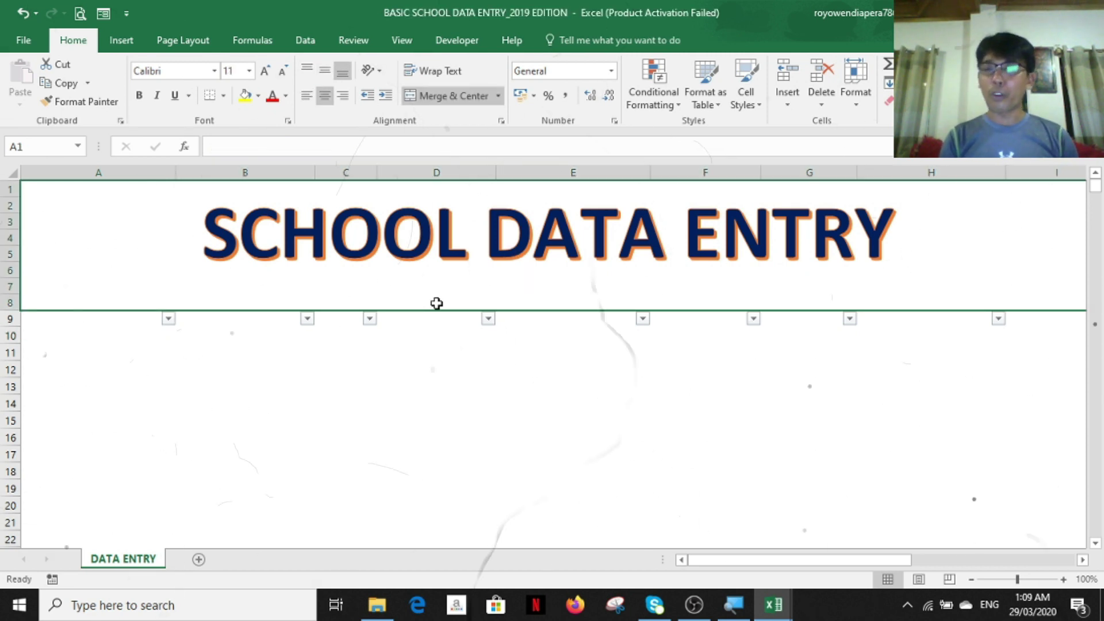